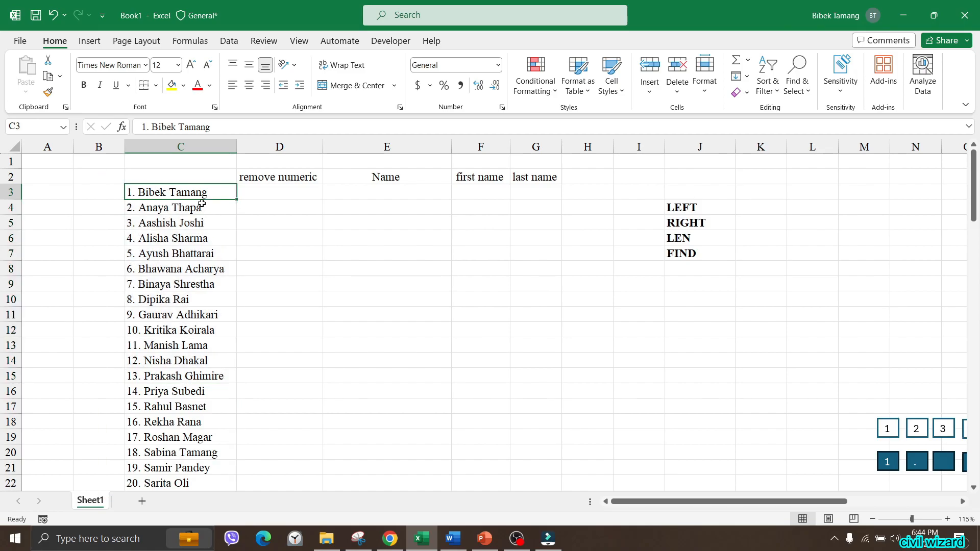
# Enter the first entry's unnumbered full name in E3, its first name in F3 and surname in G3.
pyautogui.click(296, 191)
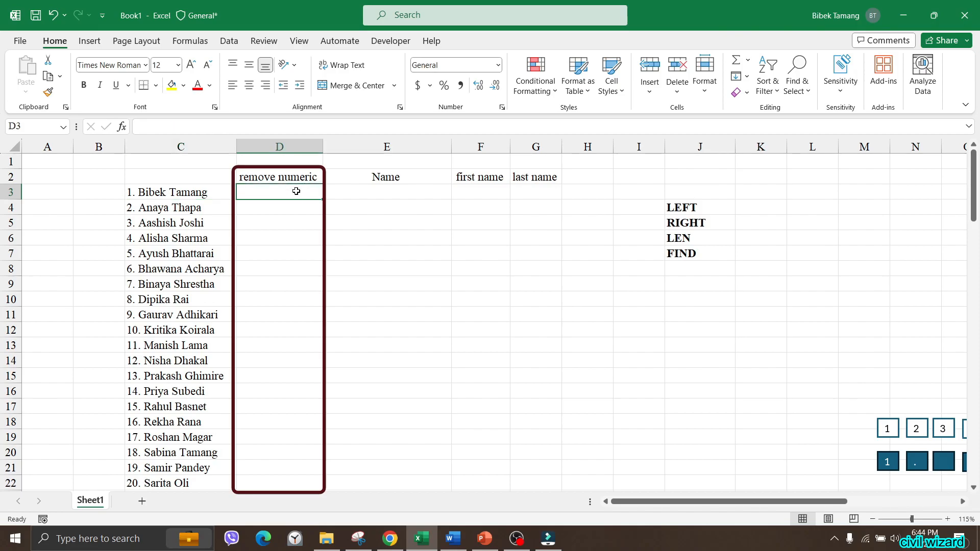
pyautogui.click(328, 192)
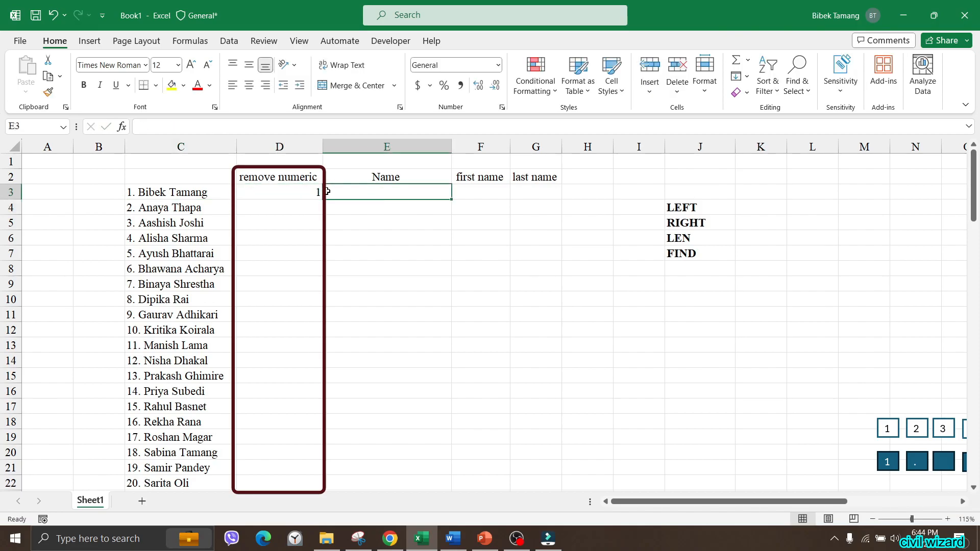
pyautogui.write('Bibek Tamang')
pyautogui.press('Tab')
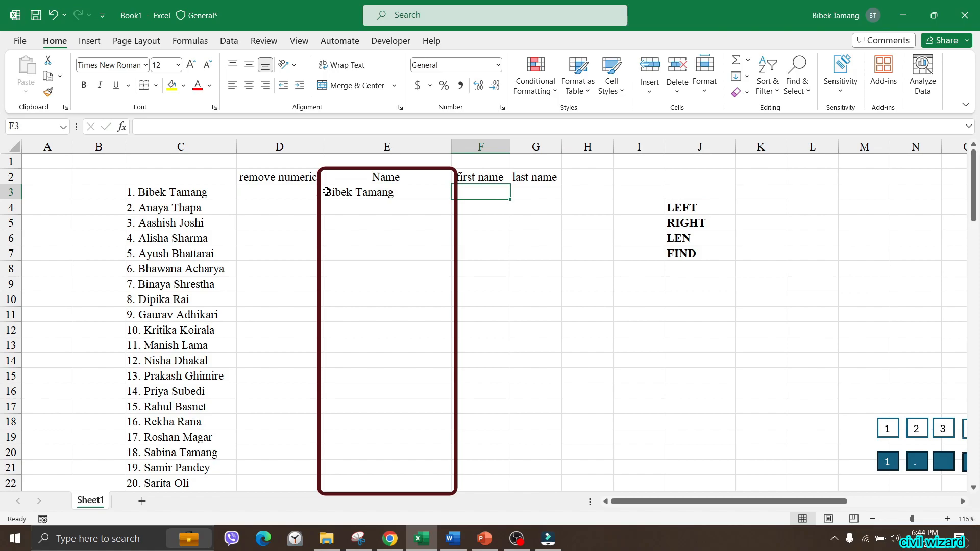
pyautogui.write('Bibek')
pyautogui.press('Tab')
pyautogui.write('Tamang')
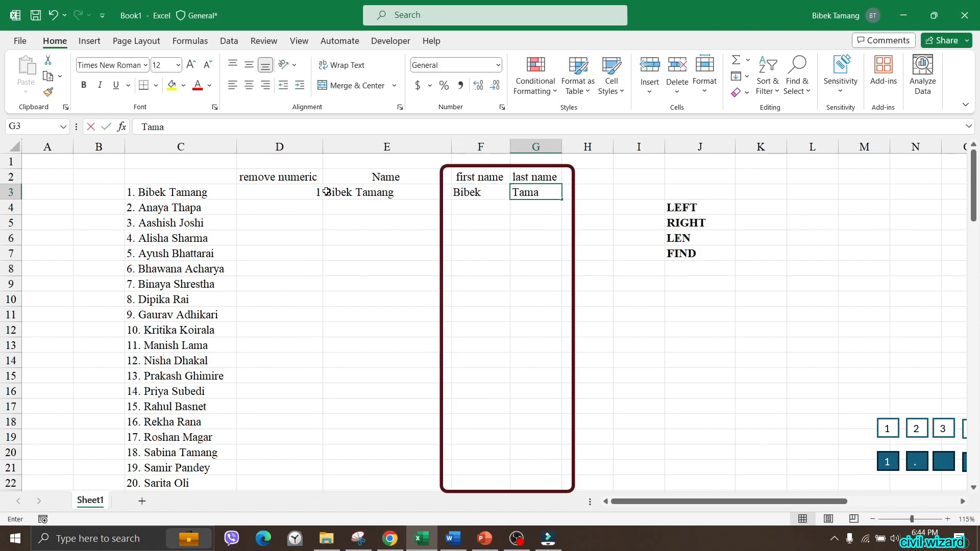
pyautogui.press('Return')
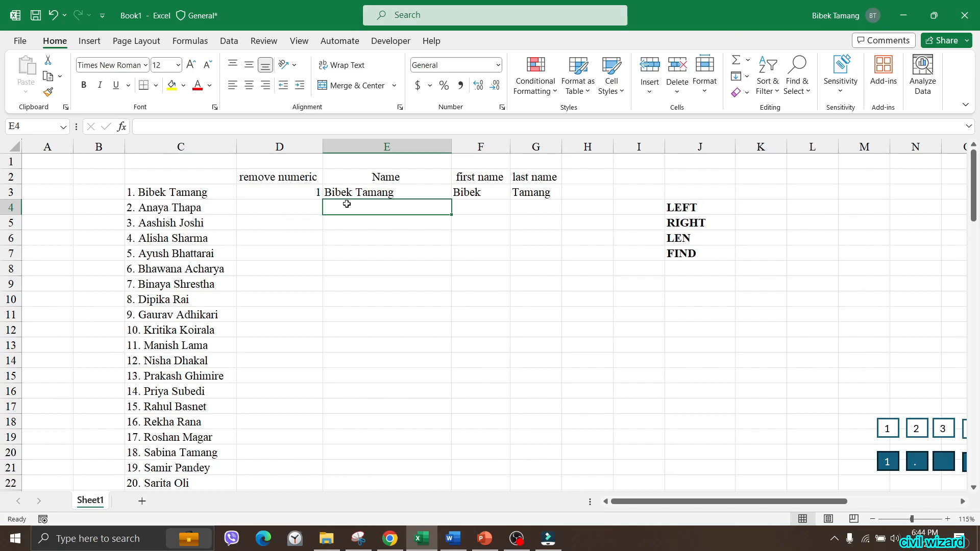
# Highlight the LEFT, RIGHT, LEN, FIND function list and enter a sample first name in J10.
pyautogui.click(665, 206)
pyautogui.moveTo(666, 205); pyautogui.dragTo(670, 253)
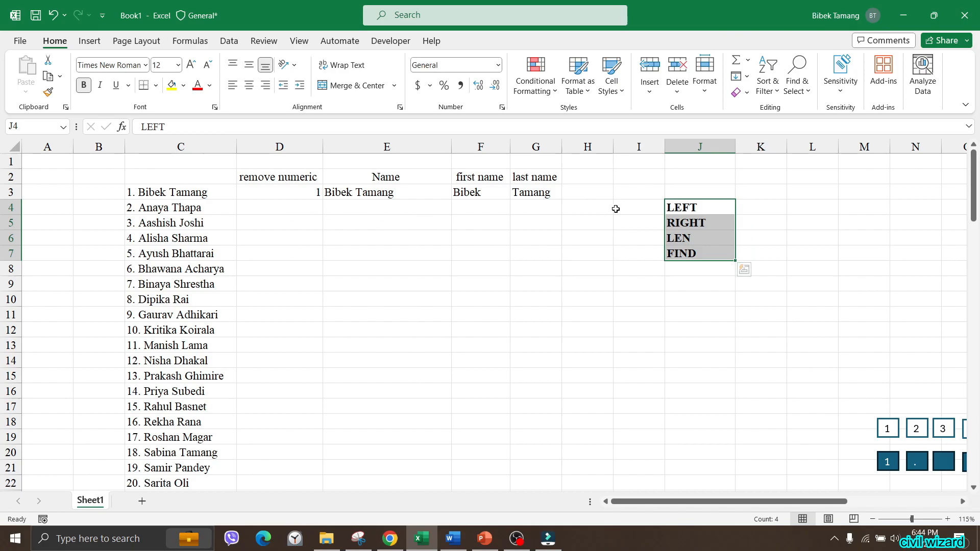
pyautogui.click(701, 305)
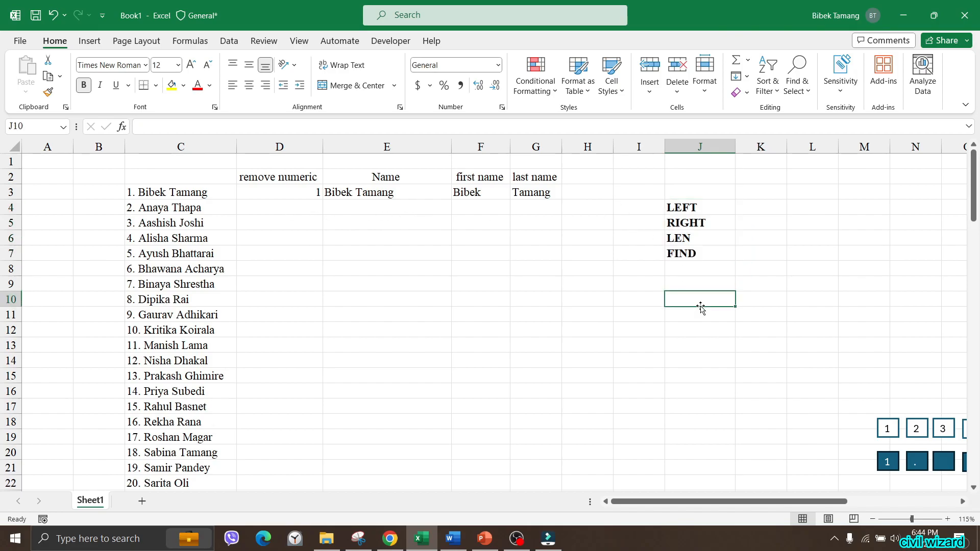
pyautogui.write('Bibek')
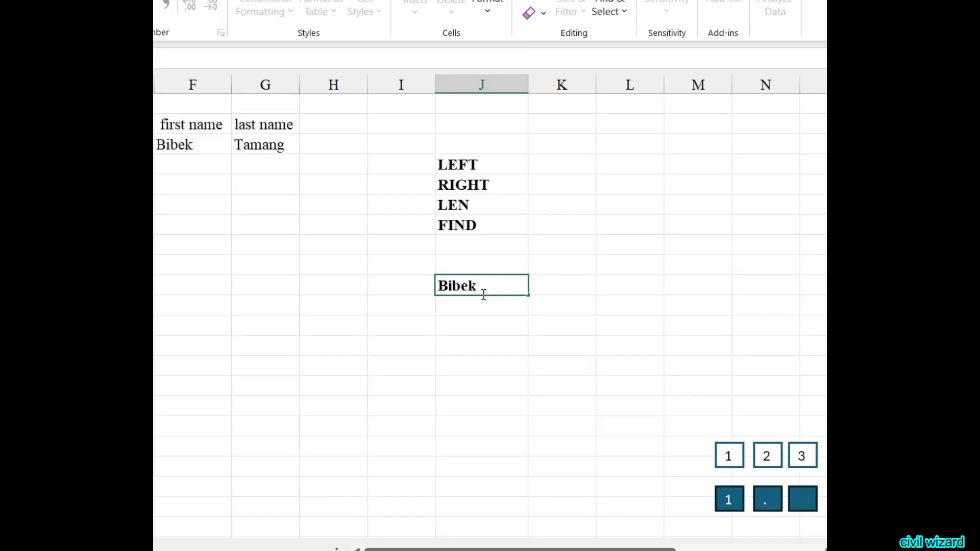
pyautogui.press('Return')
# Enter =LEFT(J10,3) in K10 to take the name's first three letters.
pyautogui.press('Up')
pyautogui.press('Right')
pyautogui.write('=')
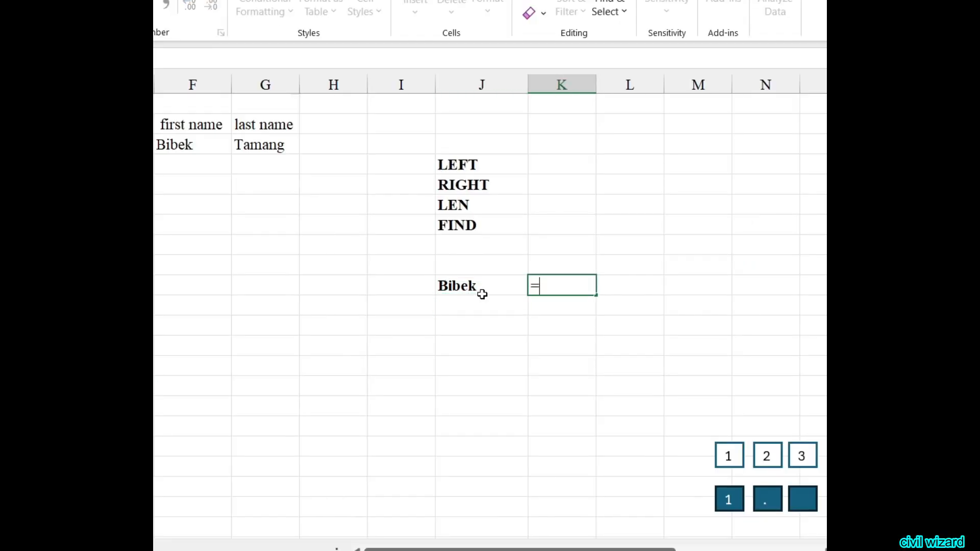
pyautogui.write('left(')
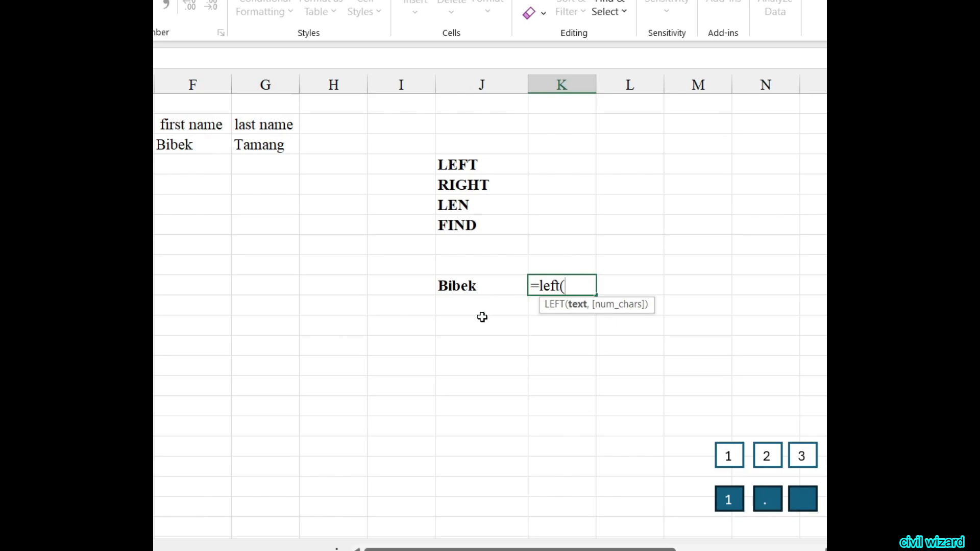
pyautogui.click(469, 288)
pyautogui.write(',')
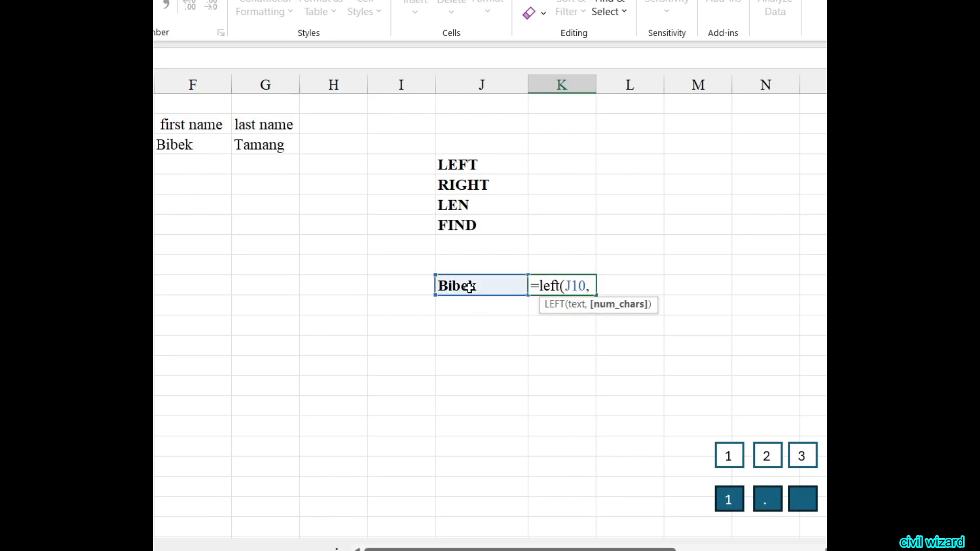
pyautogui.write('3)')
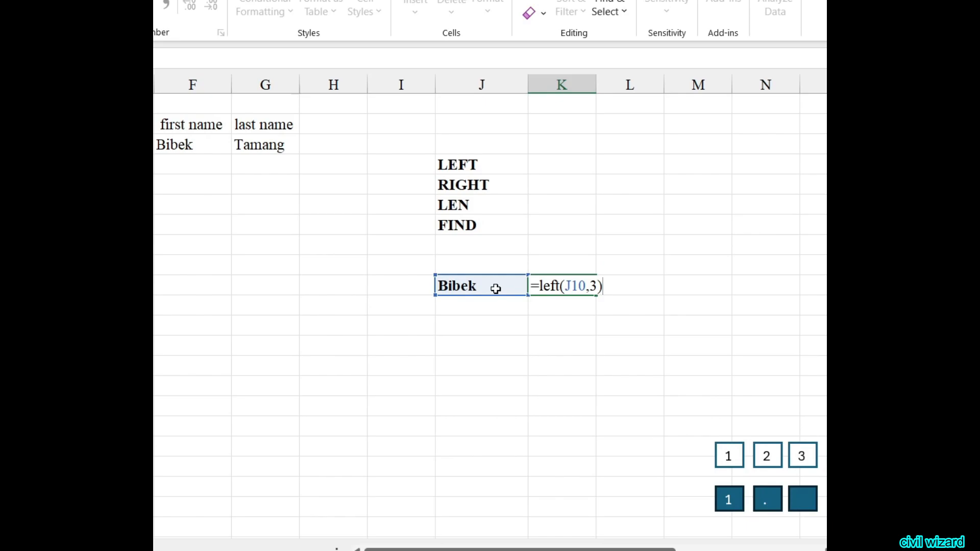
pyautogui.press('Return')
# Change K10's formula to =LEFT(J10,4) and start a RIGHT formula in K11.
pyautogui.click(563, 287)
pyautogui.press('F2')
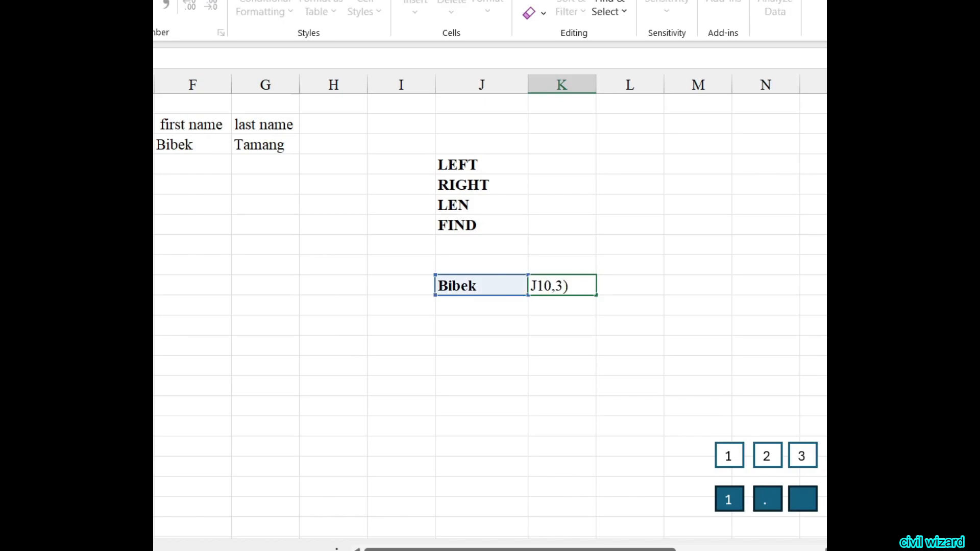
pyautogui.press('BackSpace')
pyautogui.write('4')
pyautogui.press('Return')
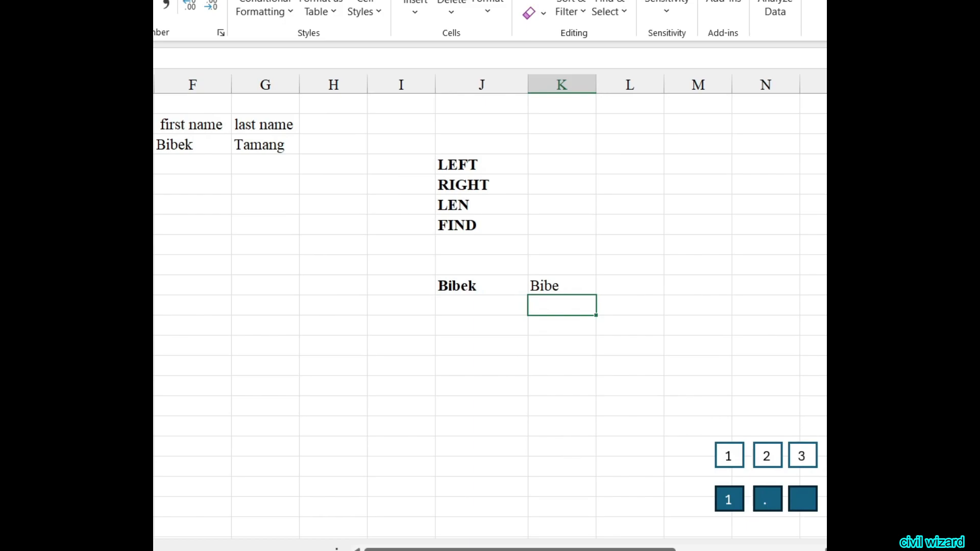
pyautogui.write('=right(')
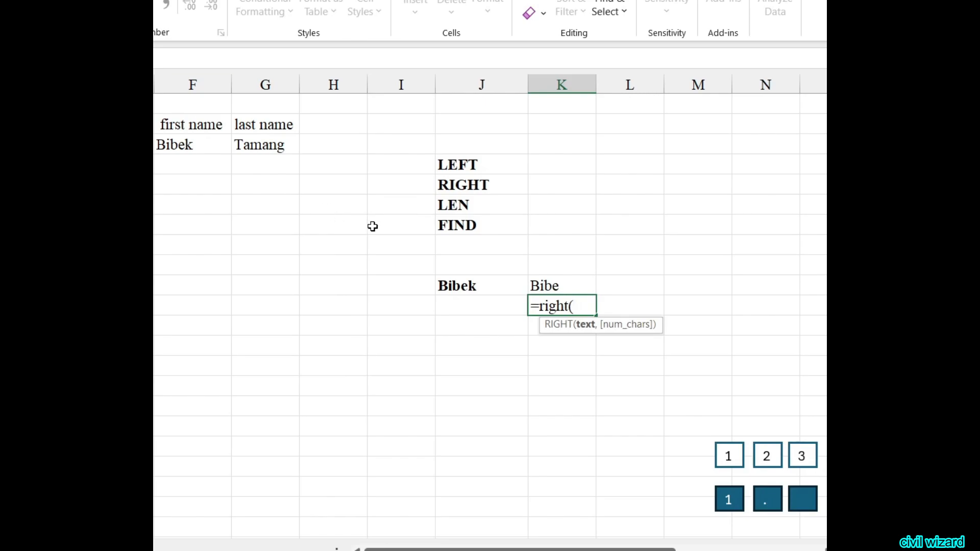
# Complete K11 as =RIGHT(J10,1) to return the sample name's ending letters.
pyautogui.click(459, 284)
pyautogui.write(',')
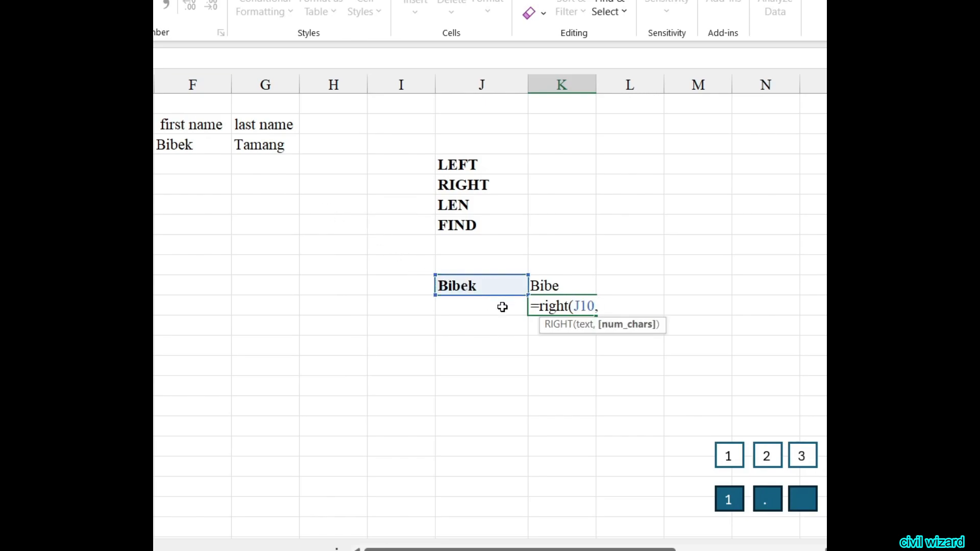
pyautogui.write('1)')
pyautogui.press('Return')
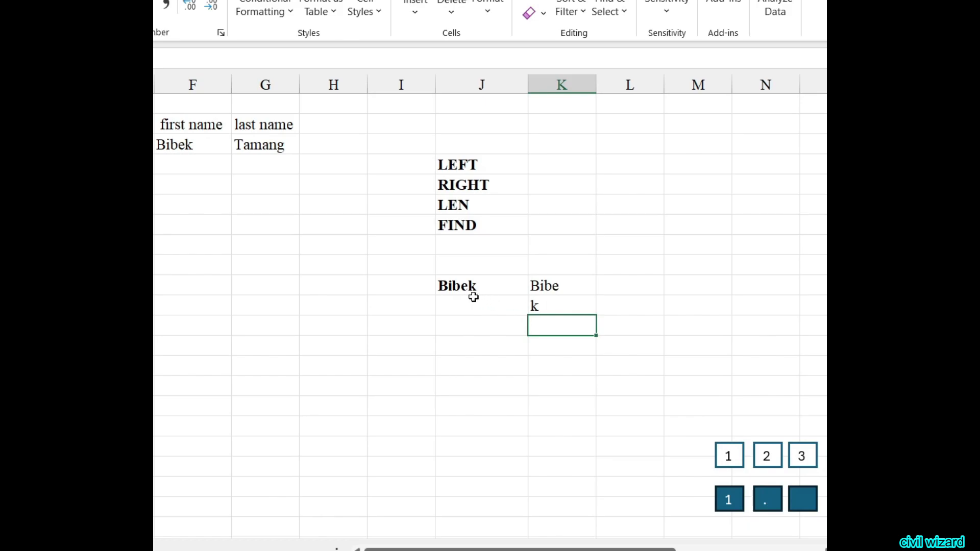
# Re-edit and confirm the sample name in J10.
pyautogui.doubleClick(495, 286)
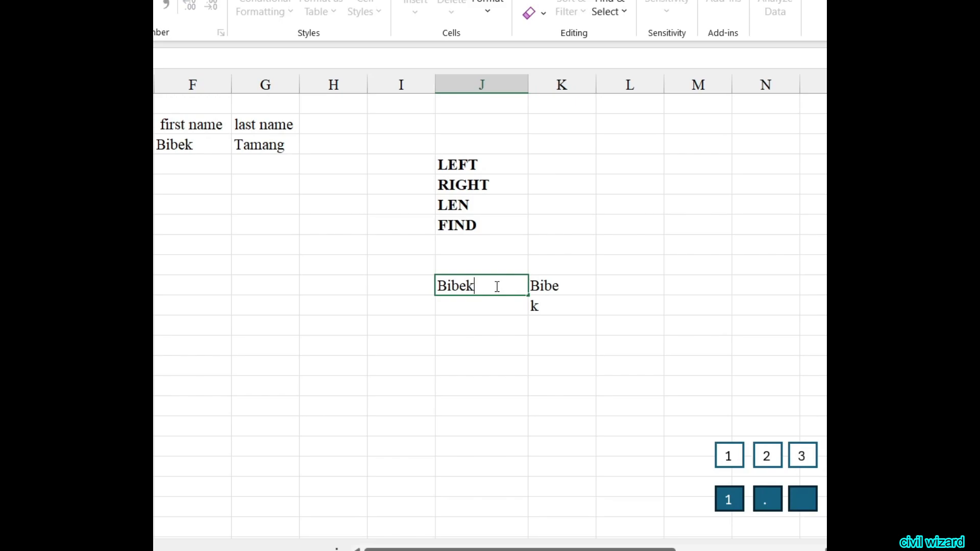
pyautogui.press('Return')
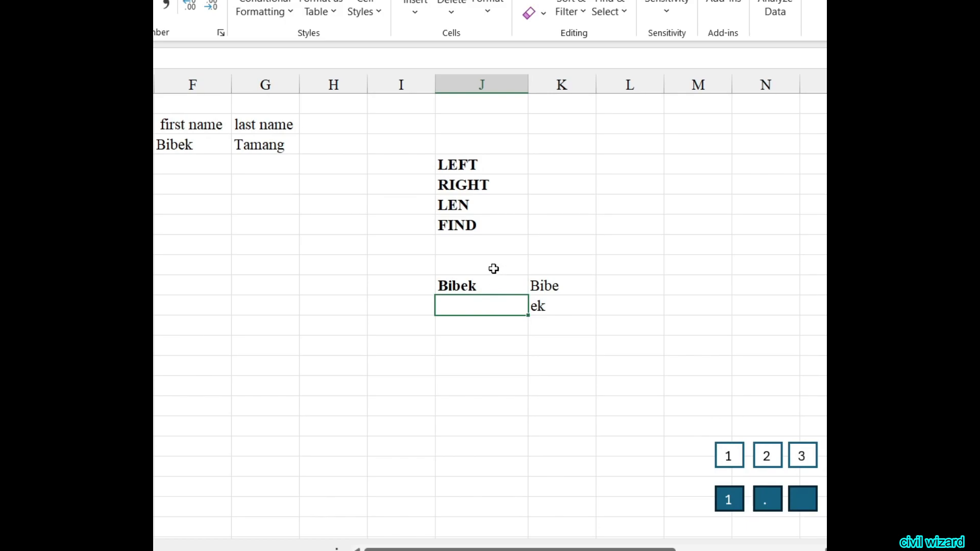
pyautogui.click(542, 325)
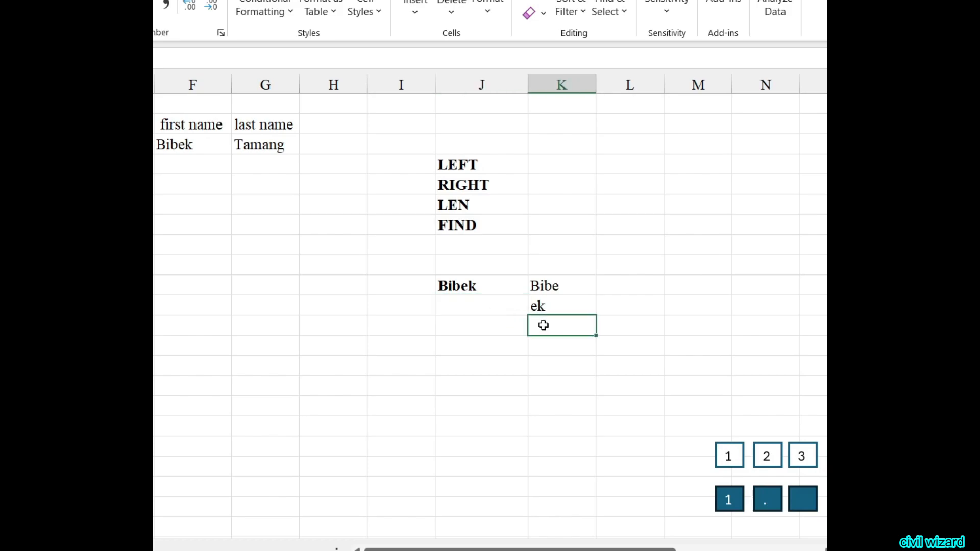
# Enter =LEN(J10) in K12 to count the sample name's letters.
pyautogui.write('=len(')
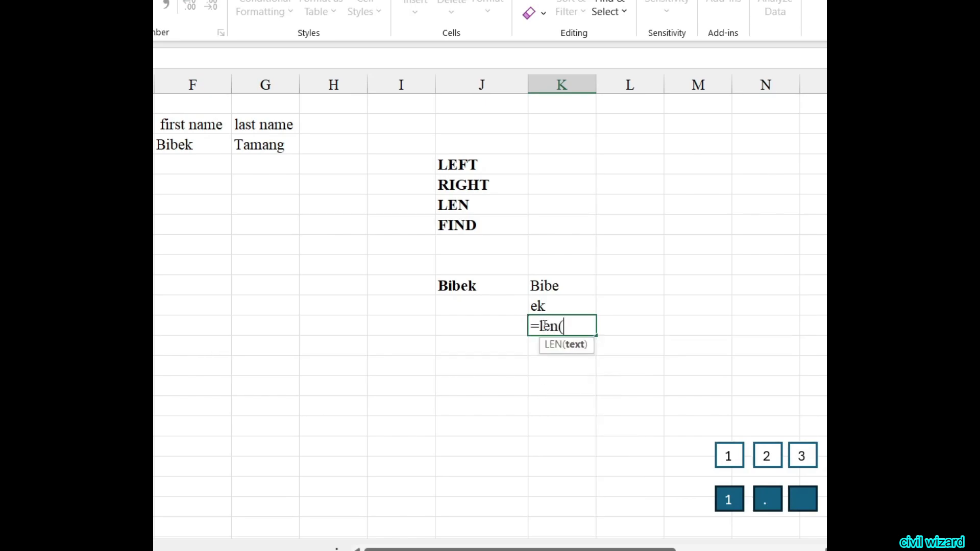
pyautogui.click(479, 287)
pyautogui.write(')')
pyautogui.press('Return')
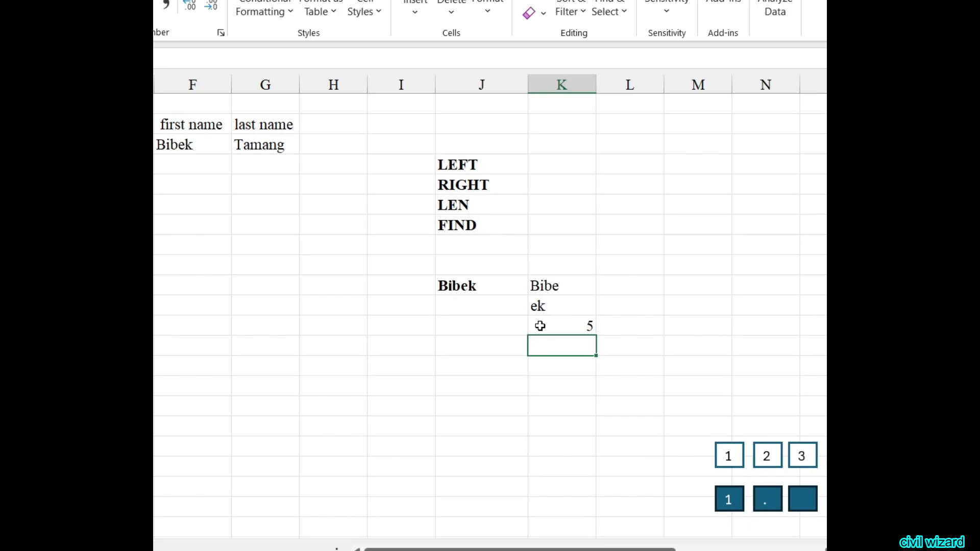
# Replace the sample name in J10 with a shorter name so the results update.
pyautogui.click(466, 285)
pyautogui.write('Ram')
pyautogui.press('Return')
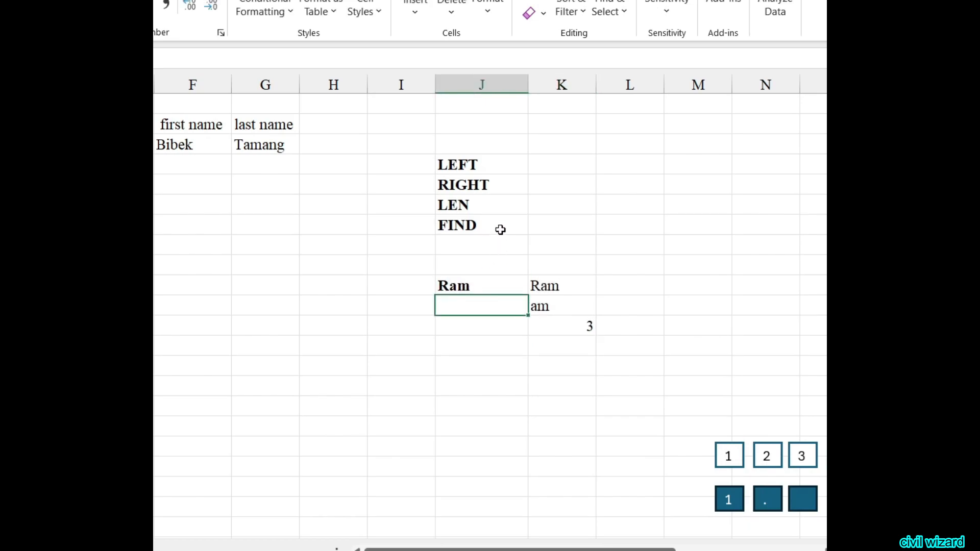
# Type another sample first name into J13 and move beside it to K13.
pyautogui.click(493, 343)
pyautogui.write('Bibek')
pyautogui.press('Return')
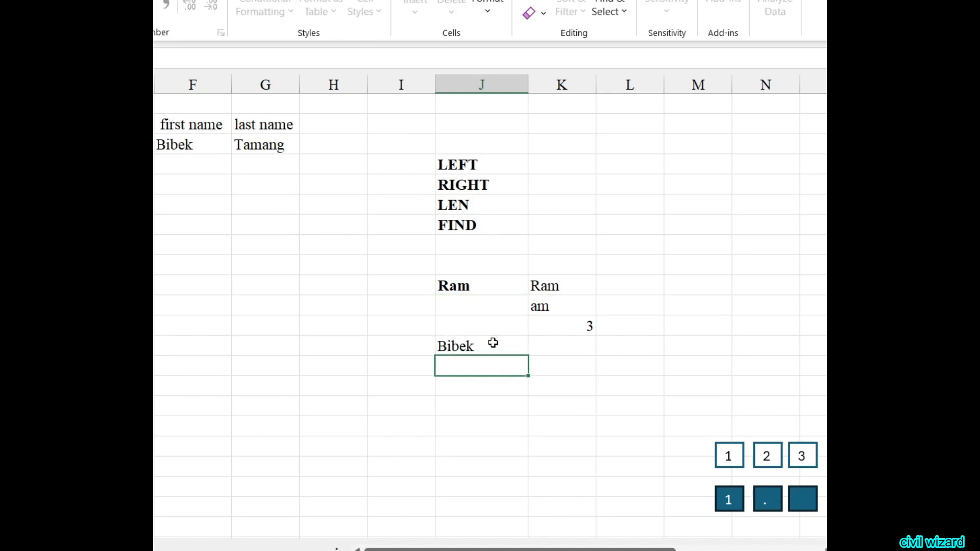
pyautogui.press('Up')
pyautogui.press('Right')
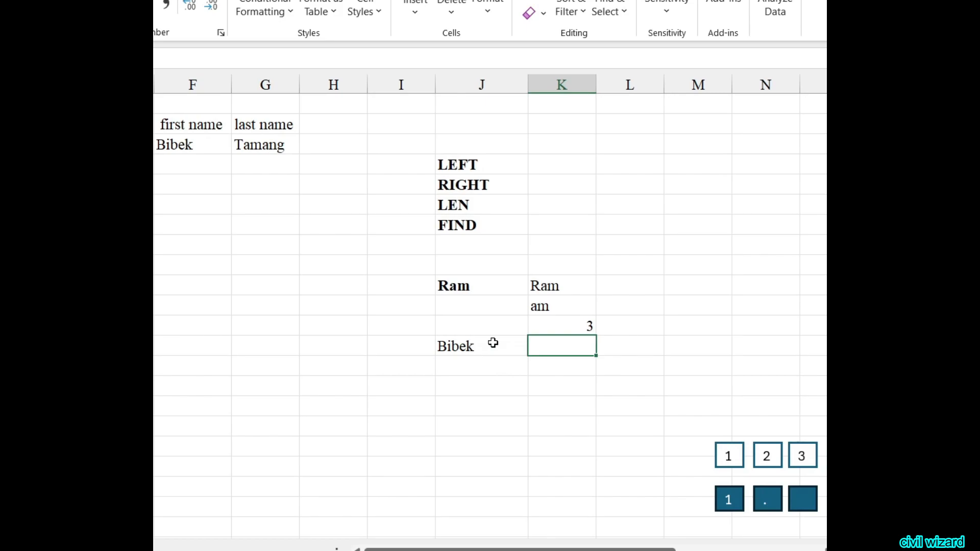
# Enter =FIND("e",J13) in K13 to locate the letter e in the name.
pyautogui.write('=find(')
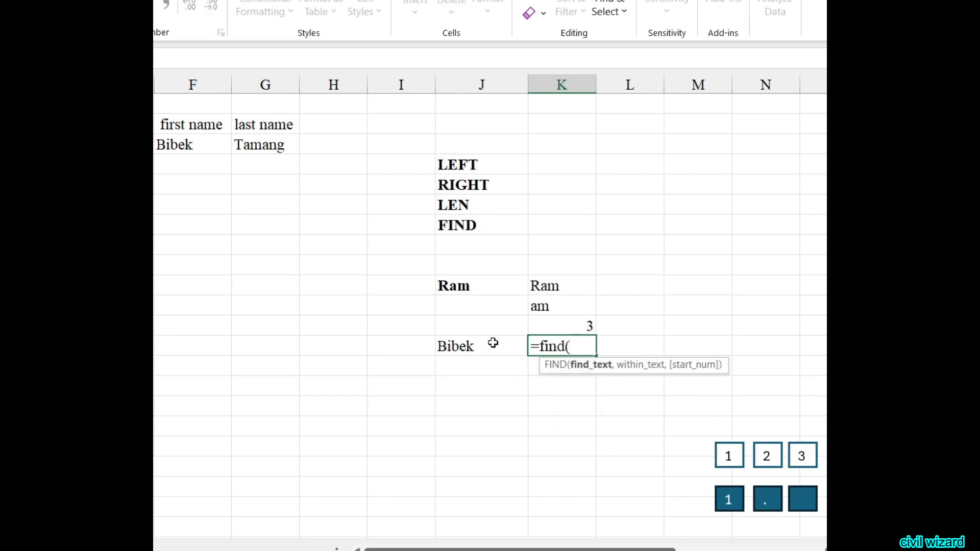
pyautogui.write('"e",')
pyautogui.click(458, 347)
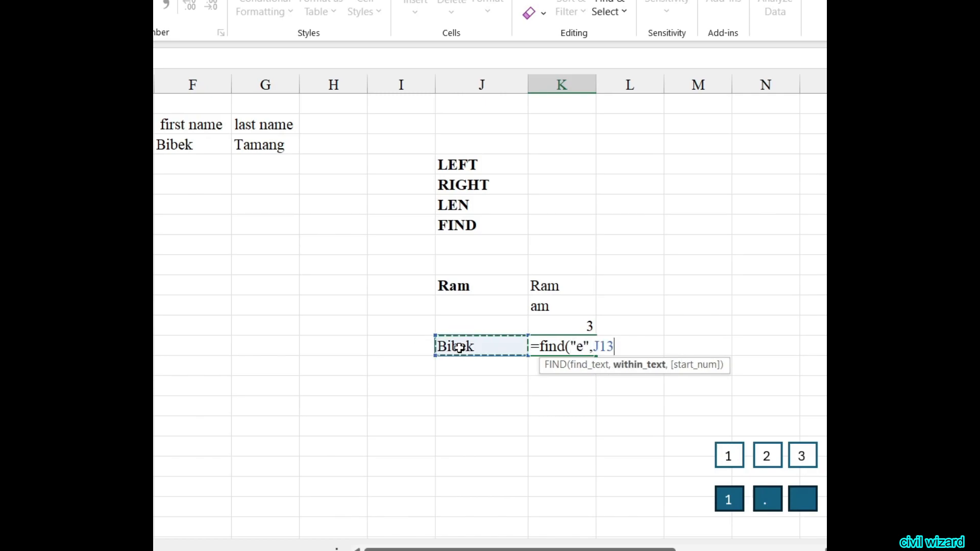
pyautogui.write(')')
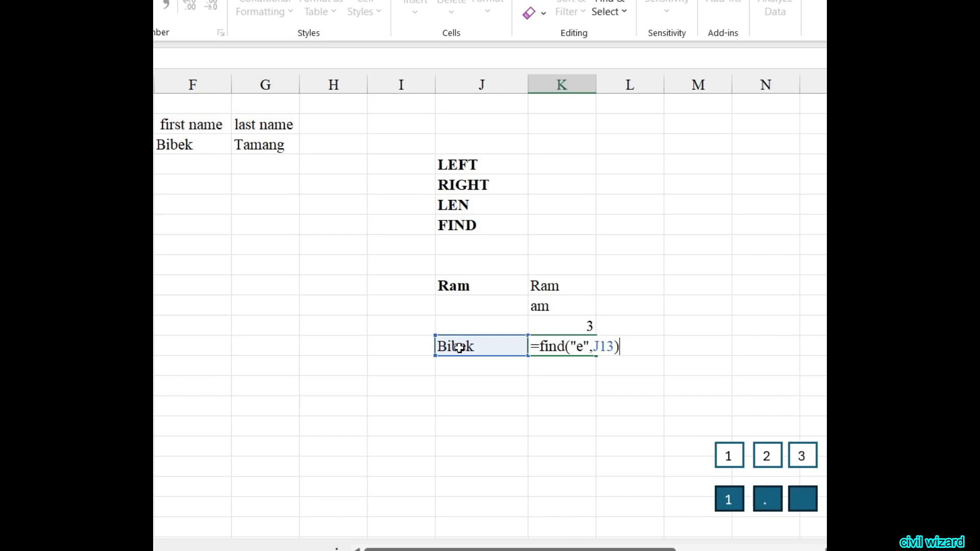
pyautogui.press('Return')
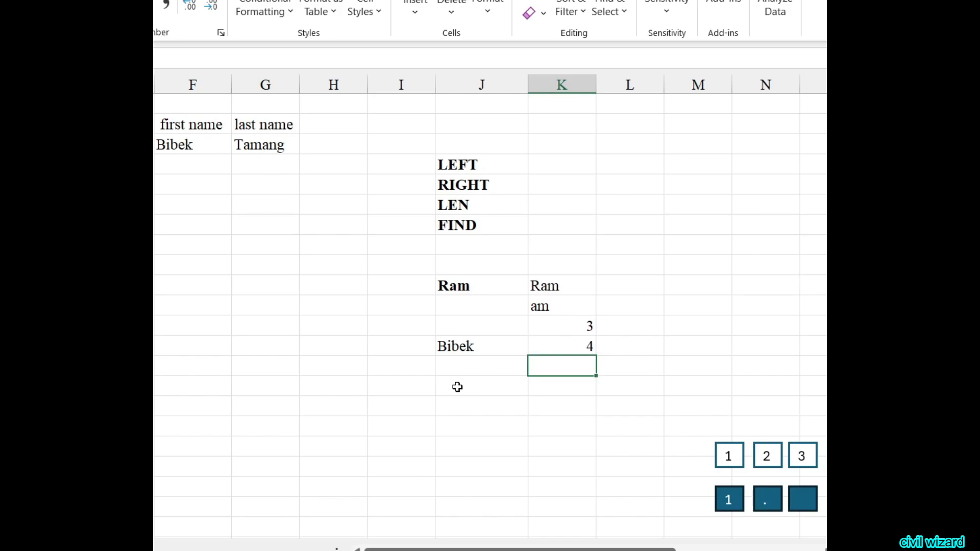
# Note the return types text, text, numbr, number beside LEFT, RIGHT, LEN and FIND.
pyautogui.click(534, 169)
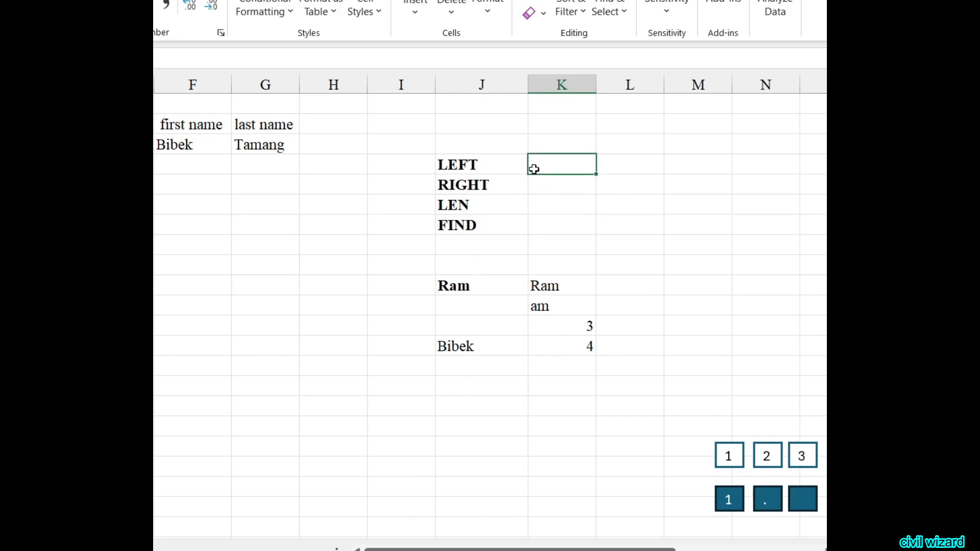
pyautogui.write('text')
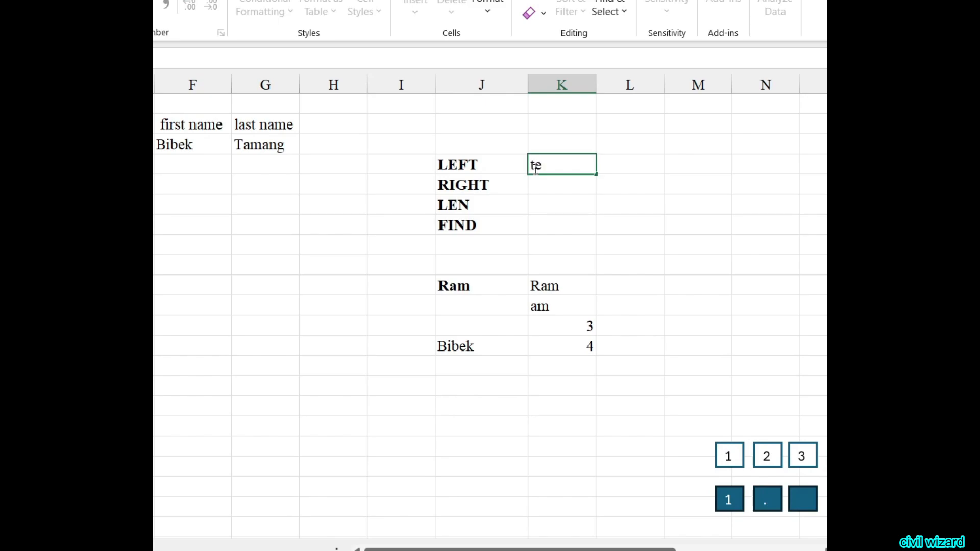
pyautogui.press('Return')
pyautogui.write('text')
pyautogui.press('Return')
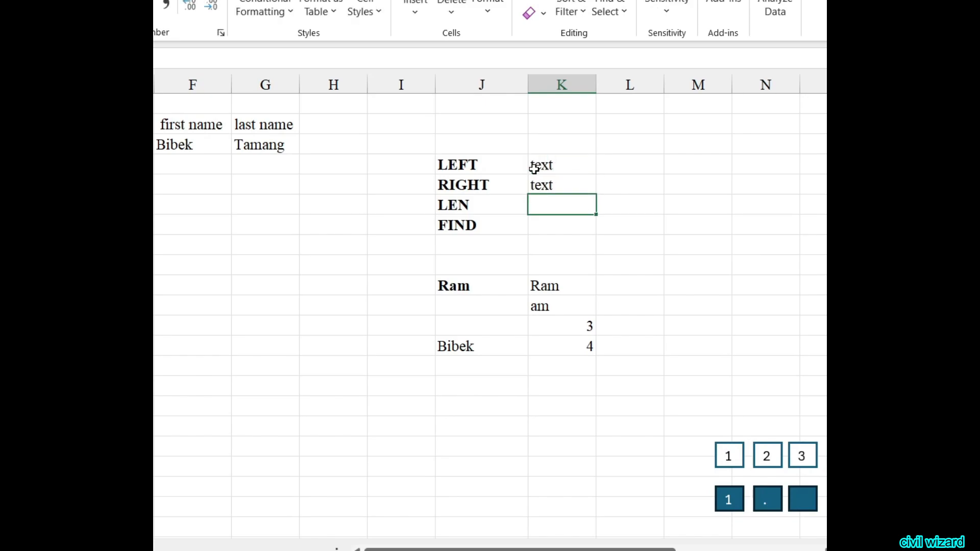
pyautogui.write('numbr')
pyautogui.press('Return')
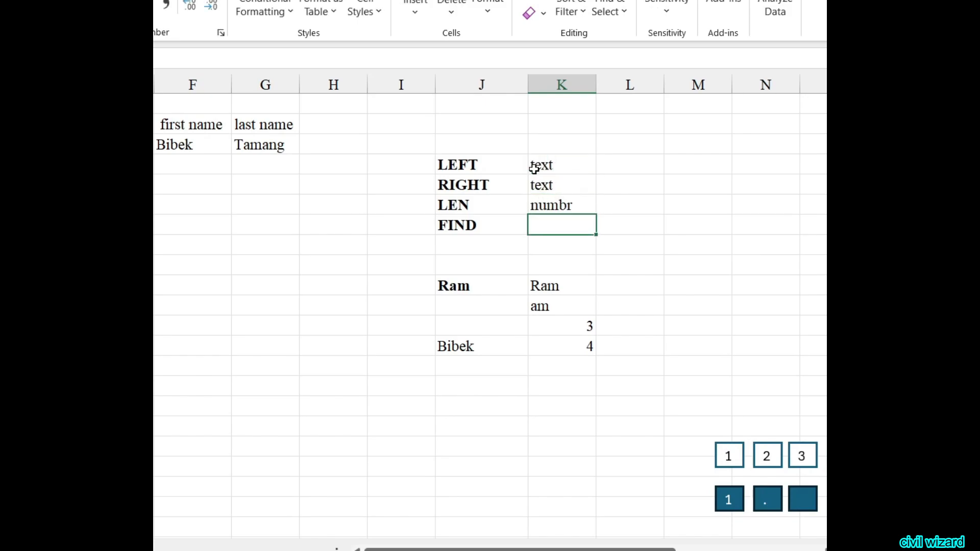
pyautogui.write('number')
pyautogui.press('Return')
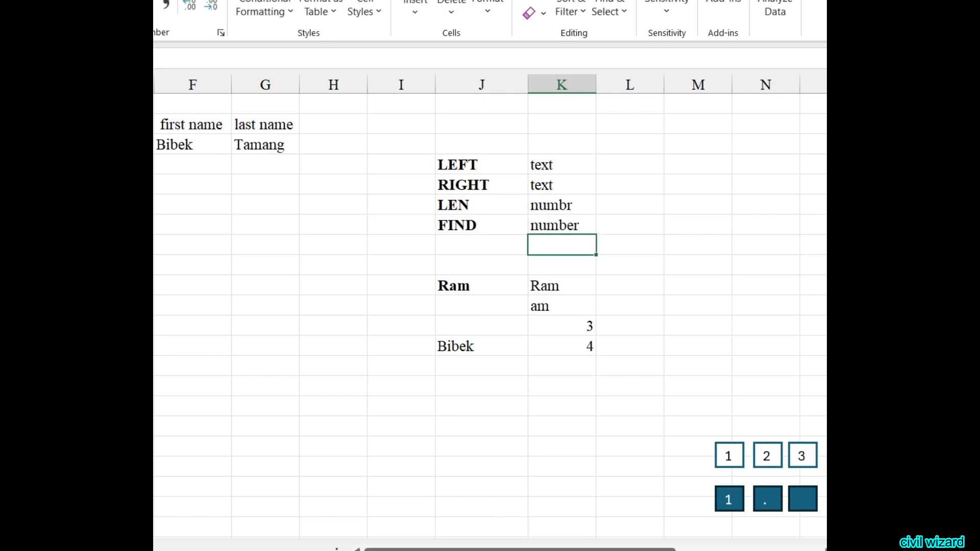
pyautogui.click(122, 144)
pyautogui.moveTo(123, 165); pyautogui.dragTo(155, 227)
pyautogui.click(212, 280)
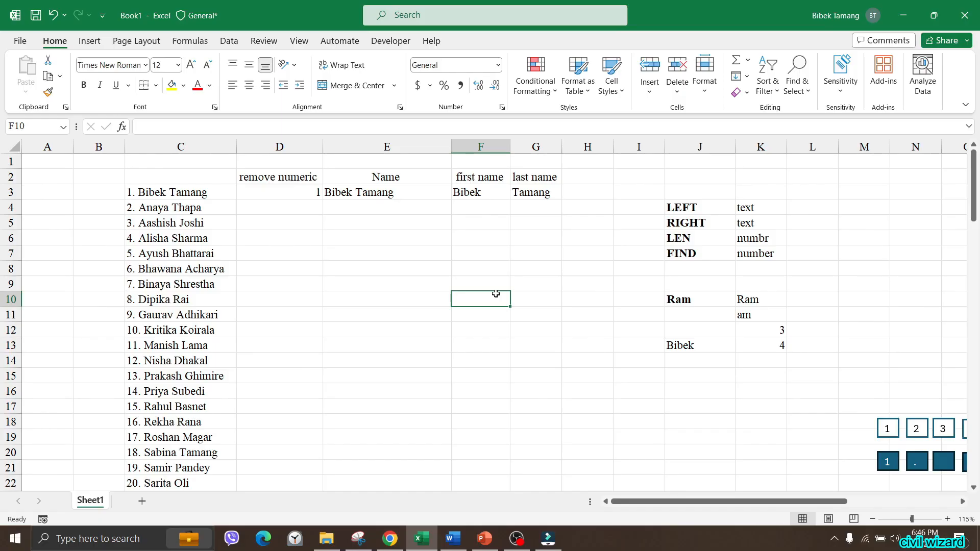
pyautogui.moveTo(206, 199); pyautogui.dragTo(205, 233)
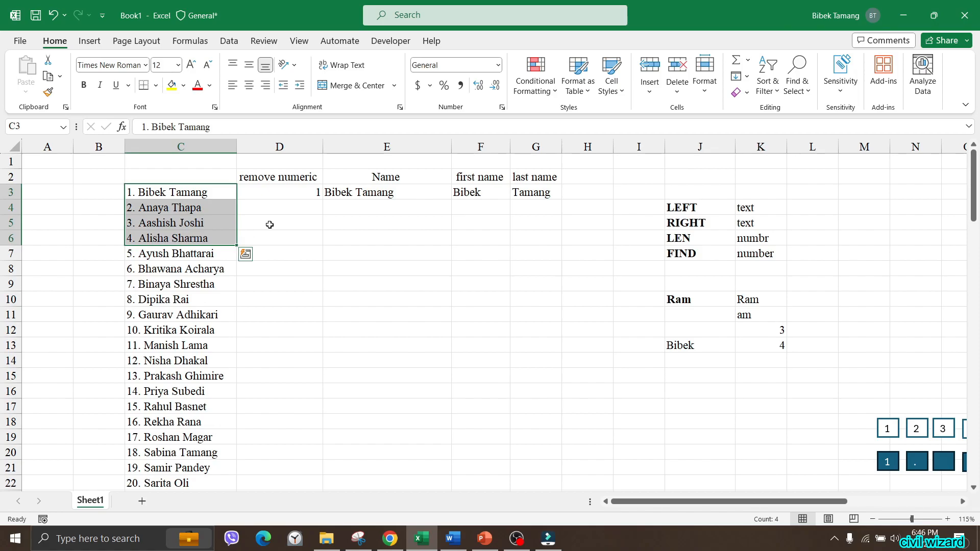
pyautogui.click(265, 327)
pyautogui.moveTo(167, 195); pyautogui.dragTo(167, 329)
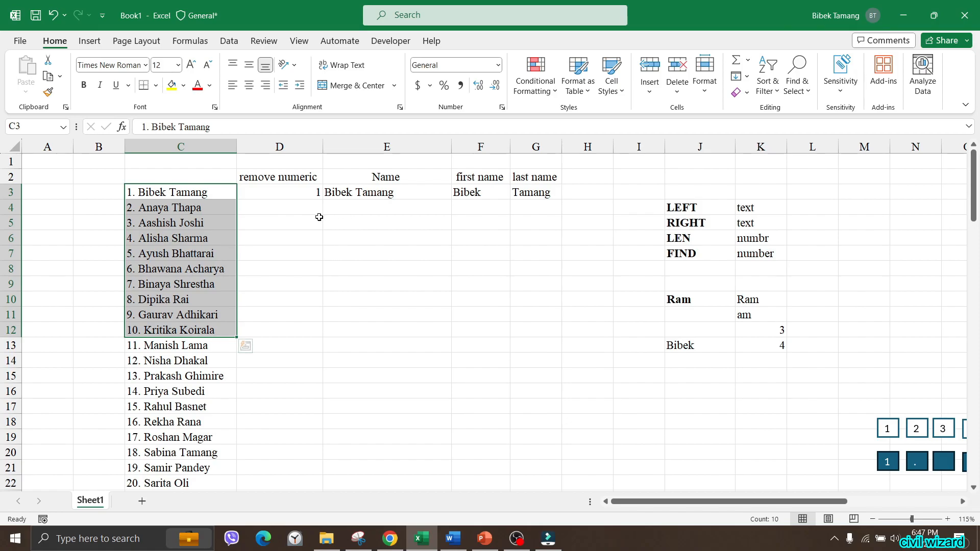
# In D3 enter a LEFT/FIND formula on C3 that extracts the list number before the full stop.
pyautogui.click(305, 197)
pyautogui.write('=left(')
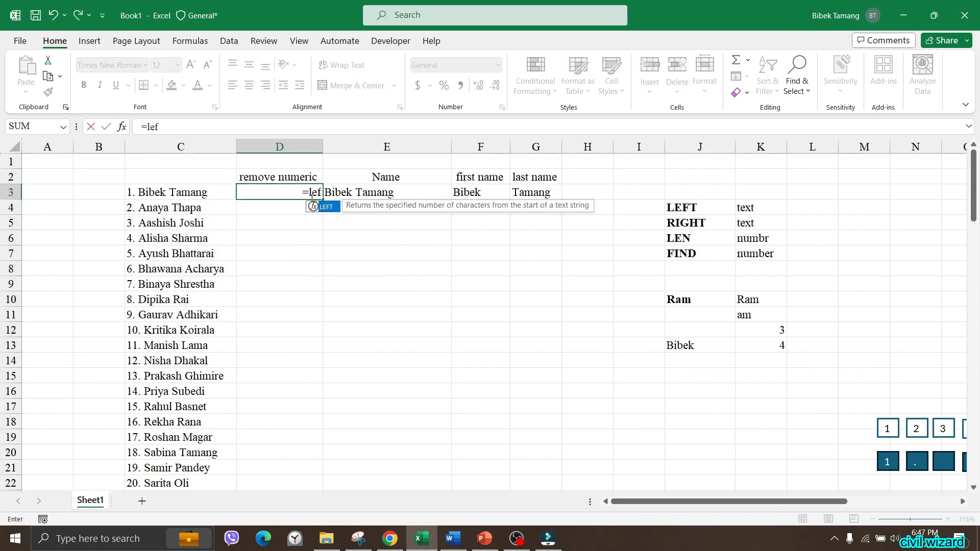
pyautogui.click(198, 192)
pyautogui.write(',')
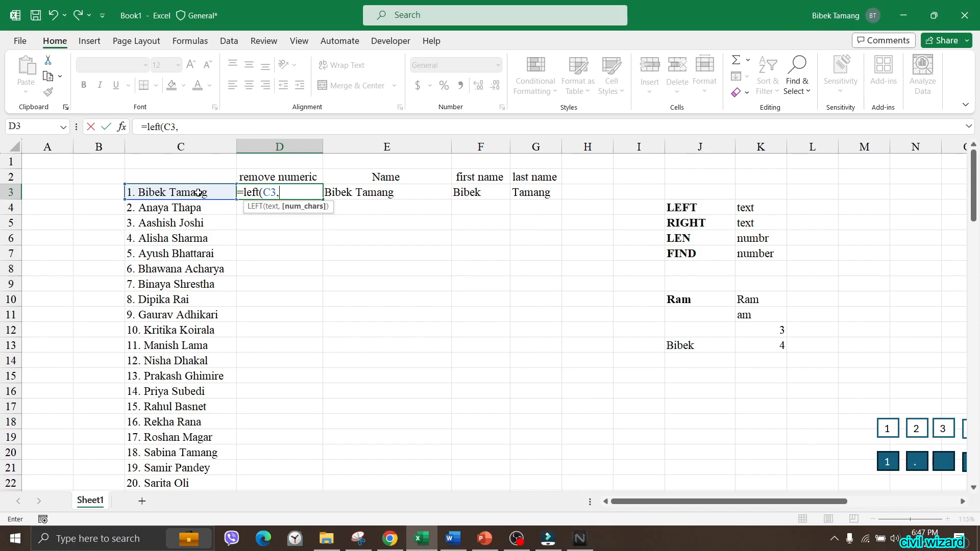
pyautogui.write('find')
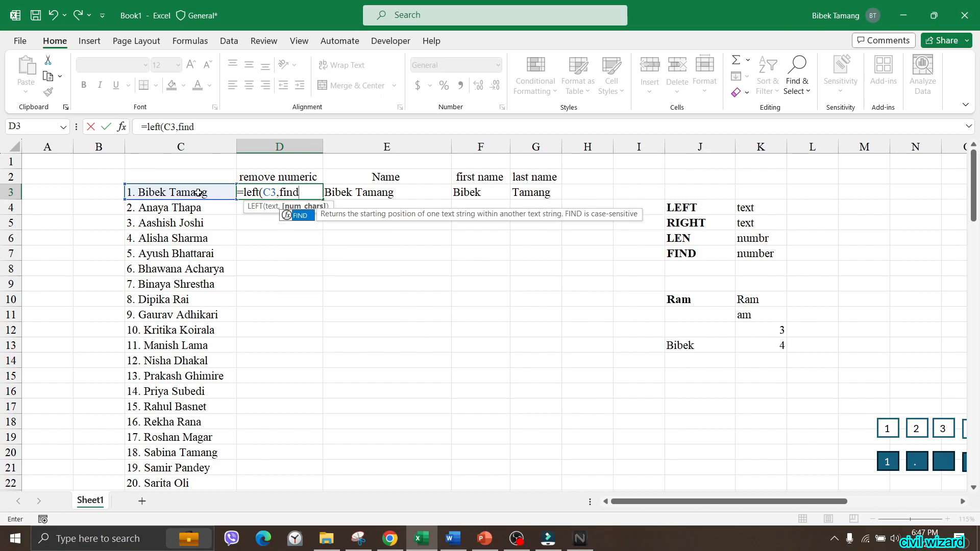
pyautogui.write('(".",')
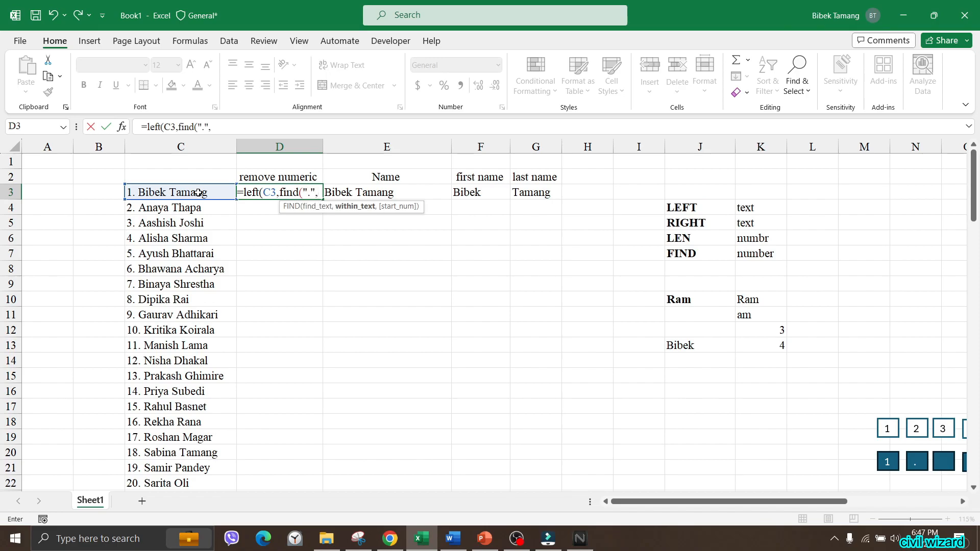
pyautogui.click(168, 192)
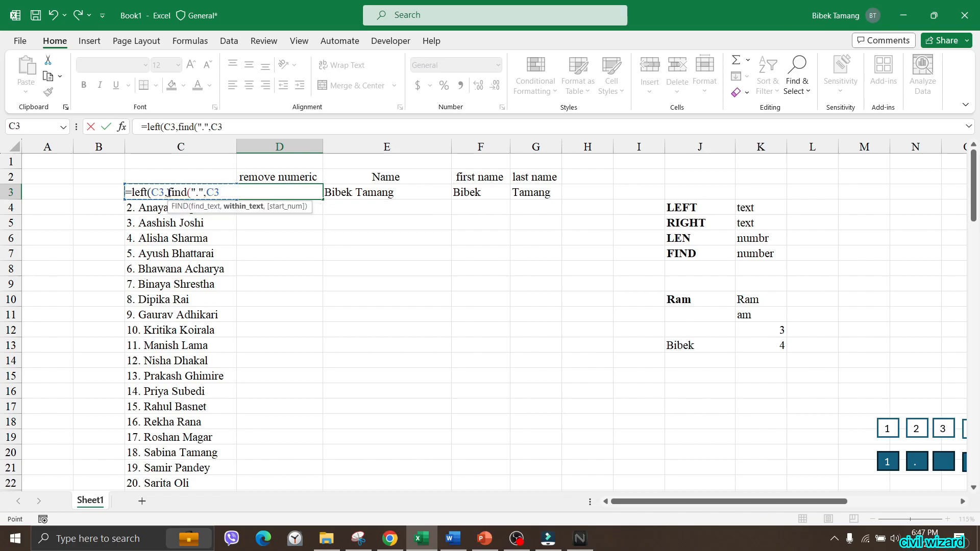
pyautogui.write('))')
pyautogui.press('Return')
# Check the D3 formula against C3 and revise it so it shows 1.
pyautogui.click(255, 195)
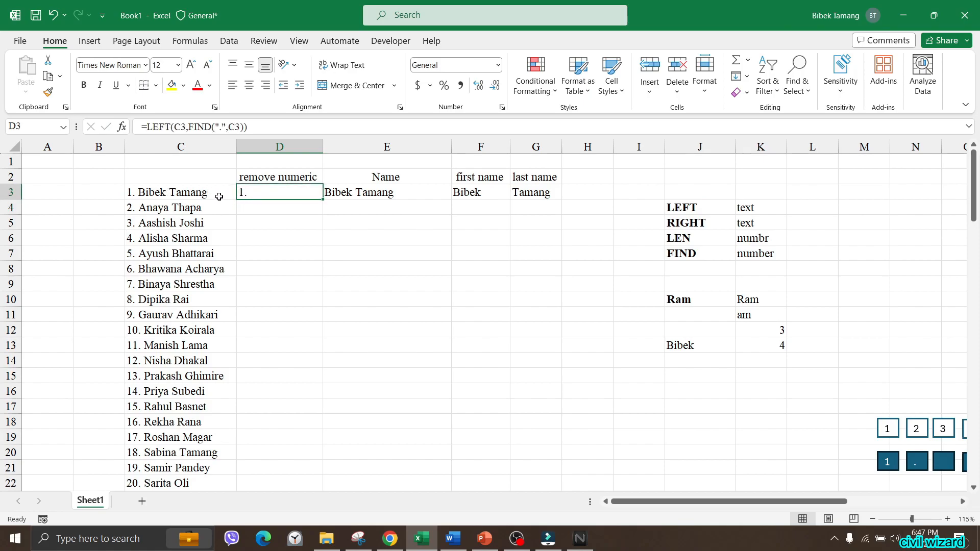
pyautogui.click(203, 196)
pyautogui.click(276, 192)
pyautogui.click(279, 211)
pyautogui.press('F2')
pyautogui.press('Return')
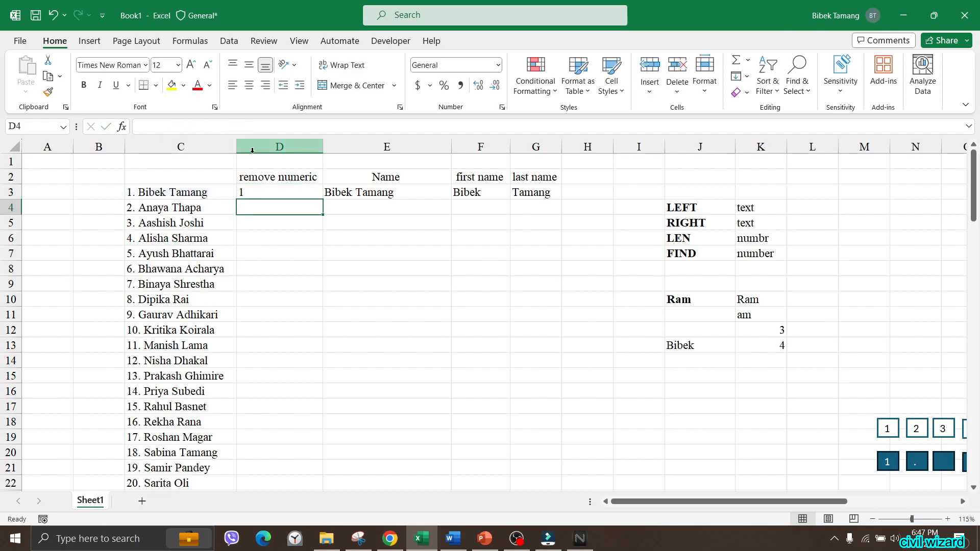
# Fill the D3 formula down to row 102, numbering the entries 1 to 100.
pyautogui.click(294, 188)
pyautogui.moveTo(322, 206); pyautogui.dragTo(317, 468)
pyautogui.scroll(2, 331, 310)
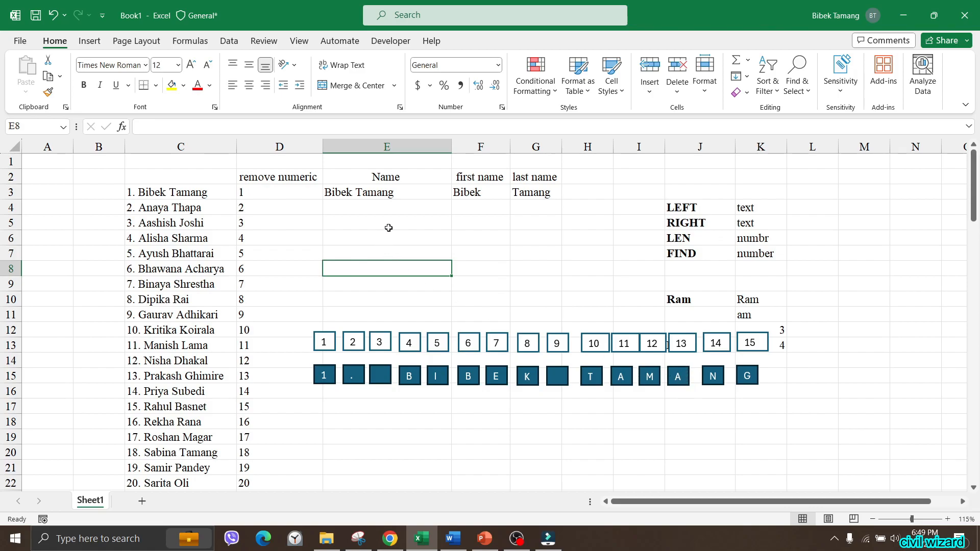
# Replace E3 with =RIGHT(C3,LEN(C3)-FIND(".",C3)) to strip the number from the name.
pyautogui.click(390, 199)
pyautogui.write('=')
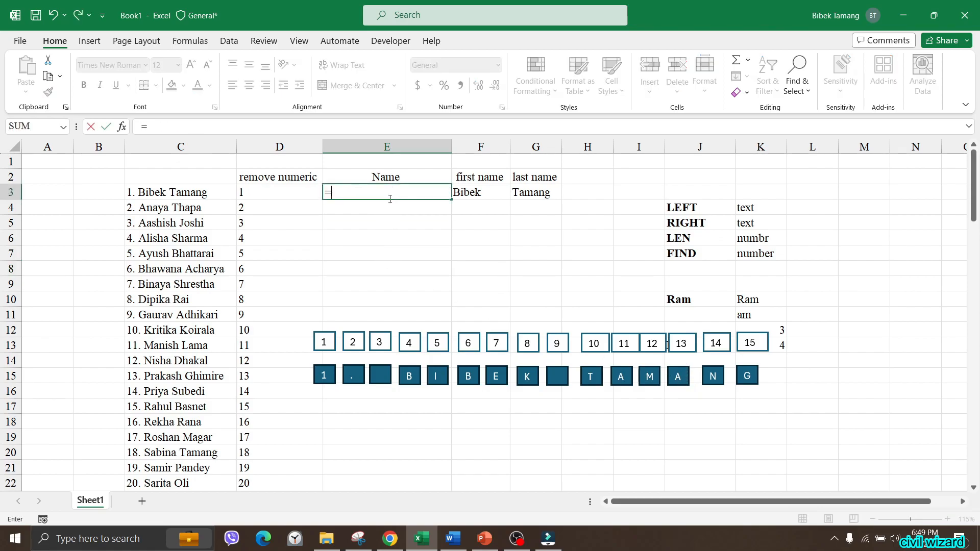
pyautogui.write('right(')
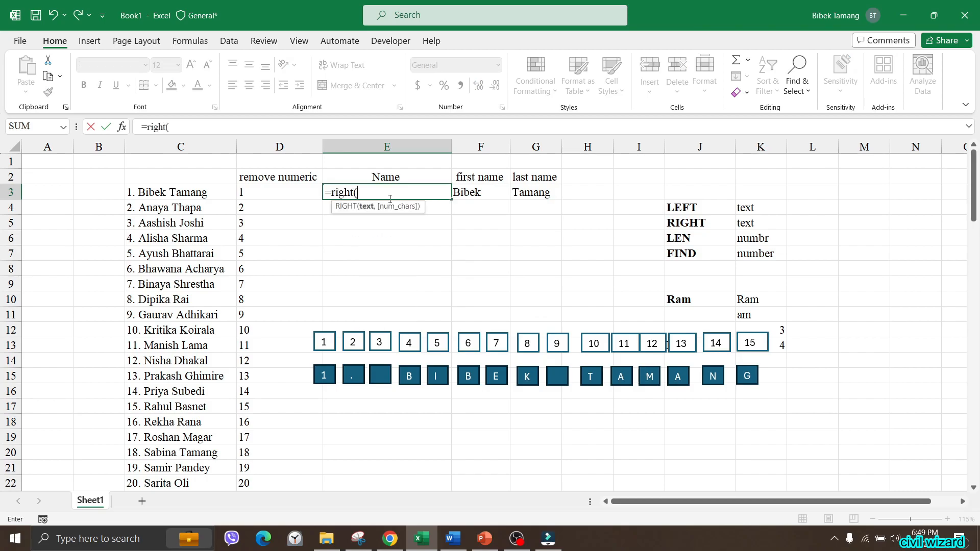
pyautogui.click(204, 190)
pyautogui.write(',')
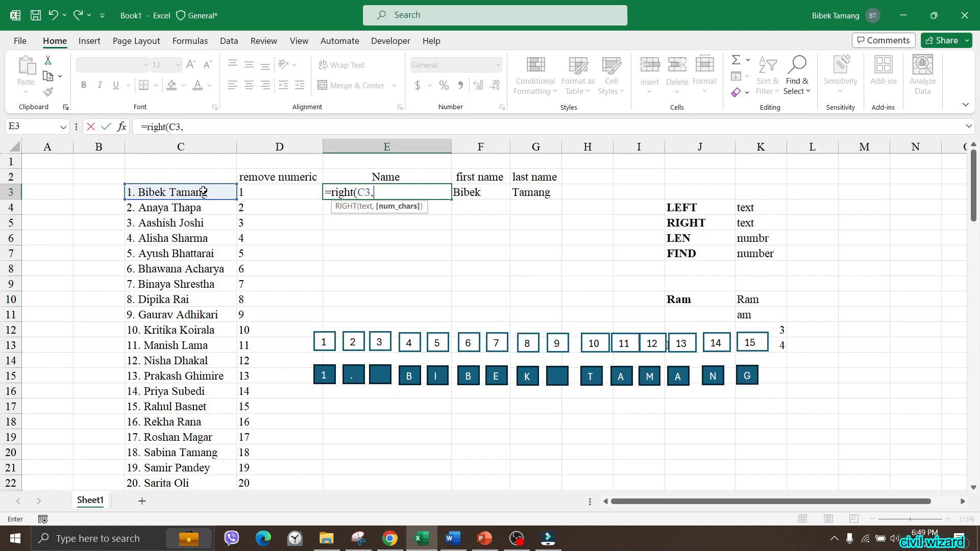
pyautogui.write('len(')
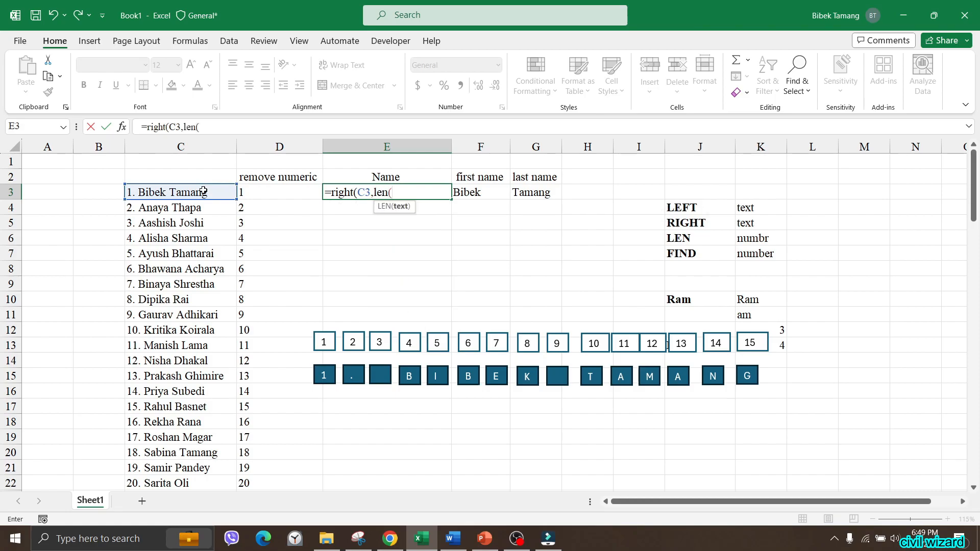
pyautogui.click(208, 192)
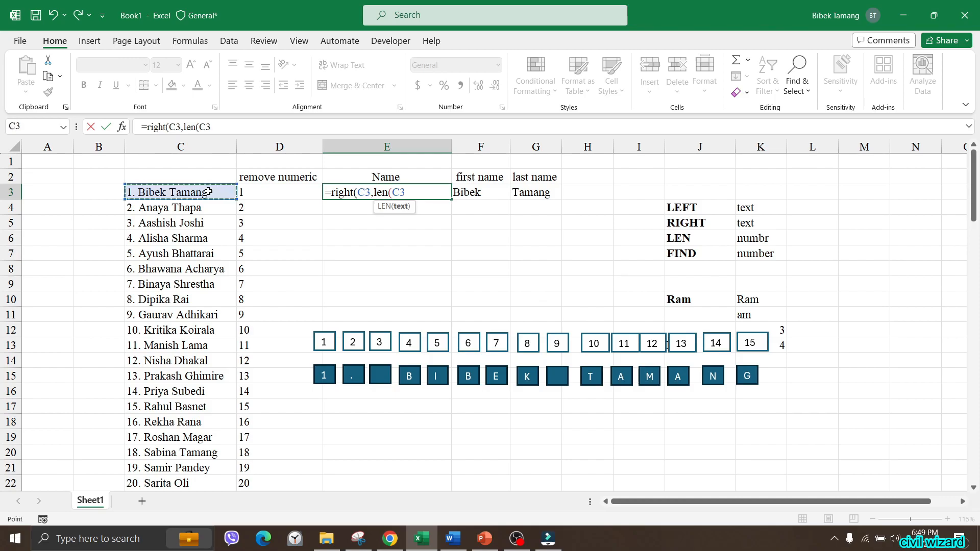
pyautogui.write(')-')
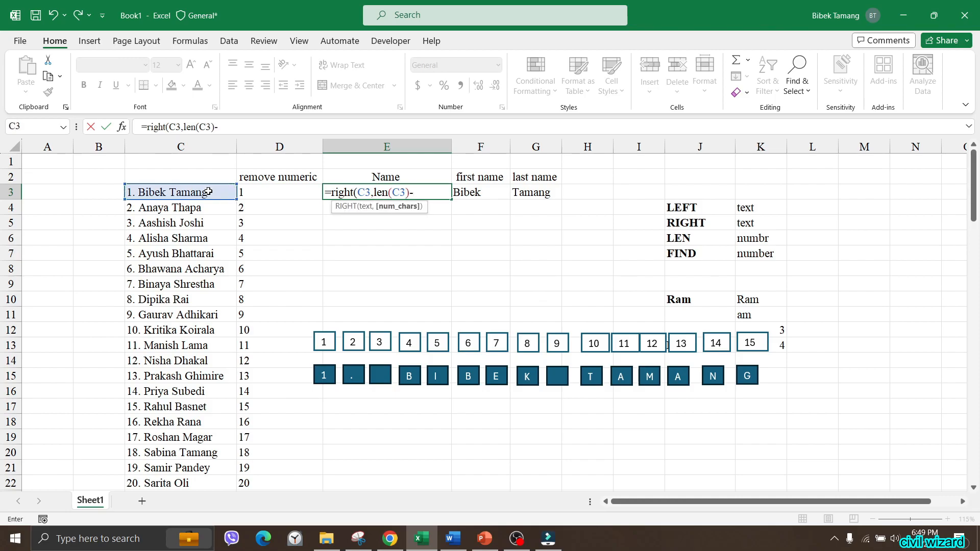
pyautogui.write('find(')
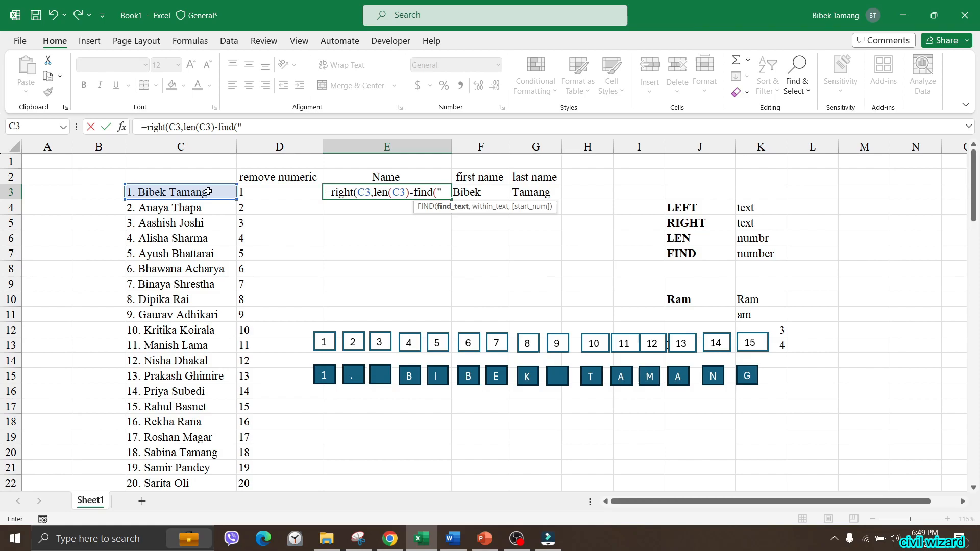
pyautogui.write('".",')
pyautogui.click(182, 192)
pyautogui.write('))')
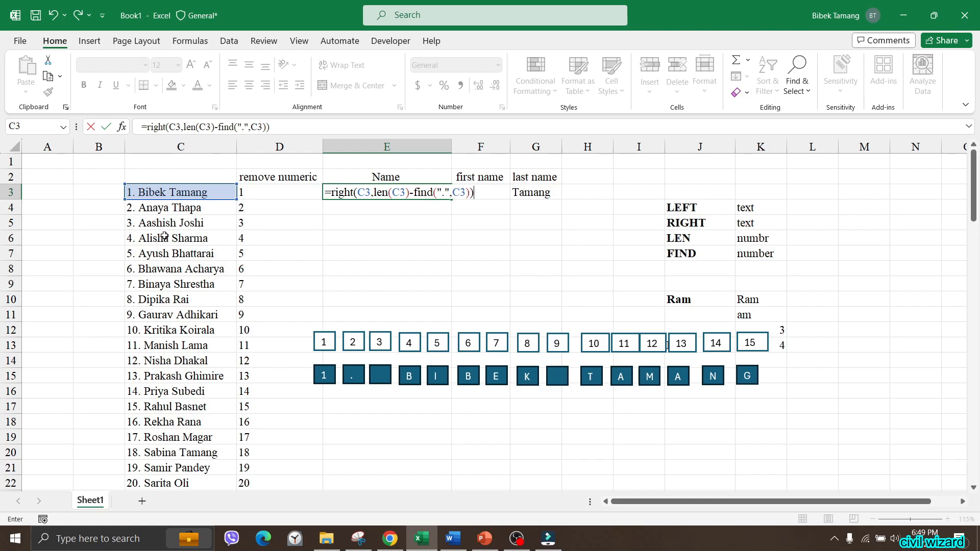
pyautogui.hotkey('ctrl', 'Return')
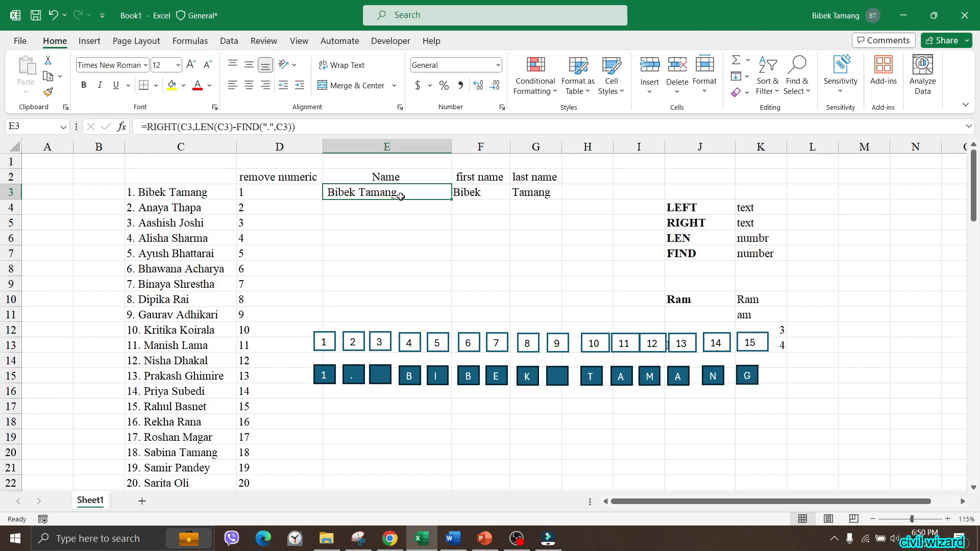
pyautogui.click(302, 133)
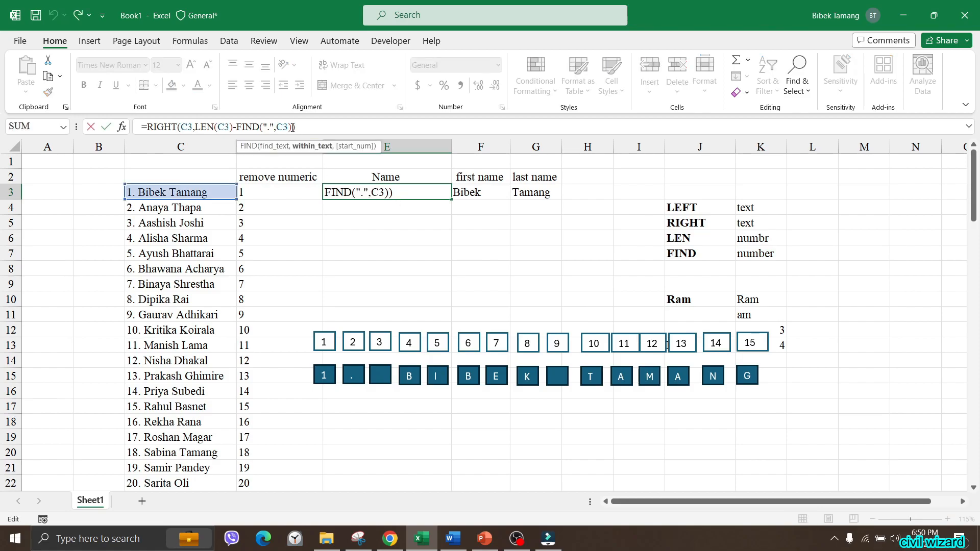
pyautogui.press('Return')
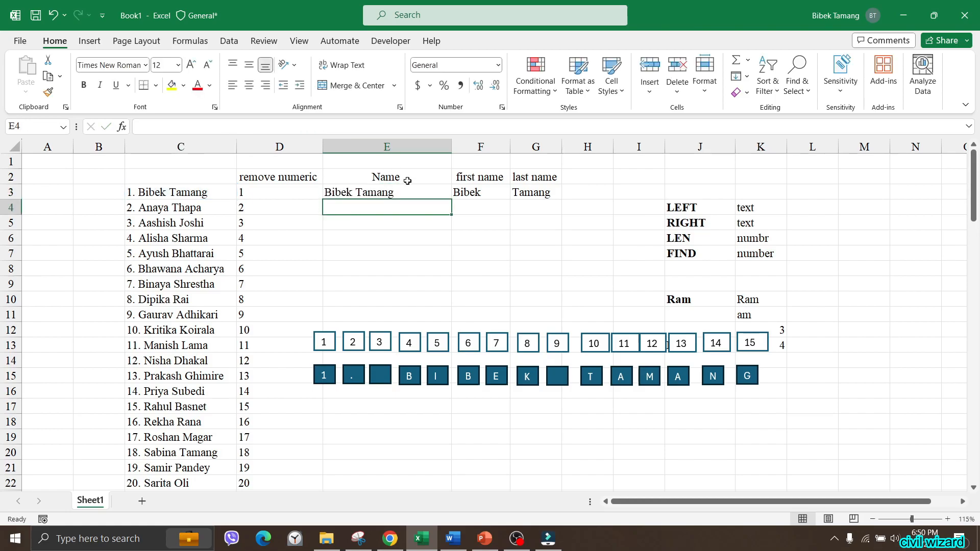
# Fill the E3 formula down the Name column and move the letter-box diagram right.
pyautogui.moveTo(452, 332); pyautogui.dragTo(807, 399)
pyautogui.click(444, 197)
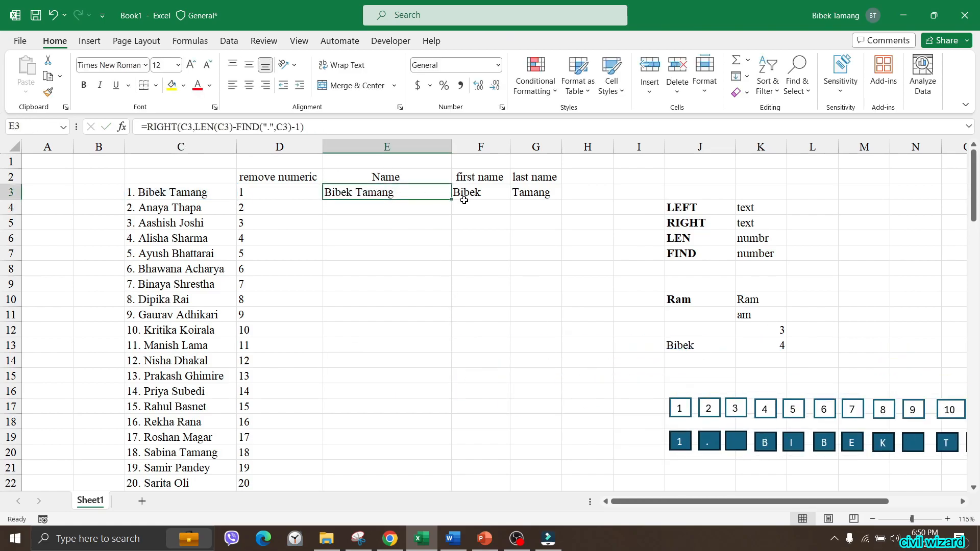
pyautogui.moveTo(451, 199); pyautogui.dragTo(468, 467)
pyautogui.scroll(20, 406, 298)
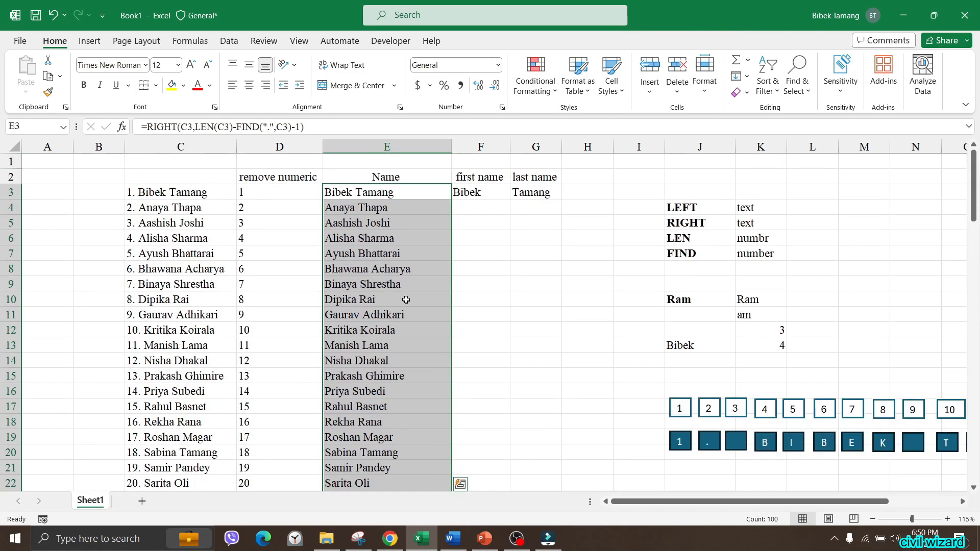
pyautogui.moveTo(684, 399); pyautogui.dragTo(741, 400)
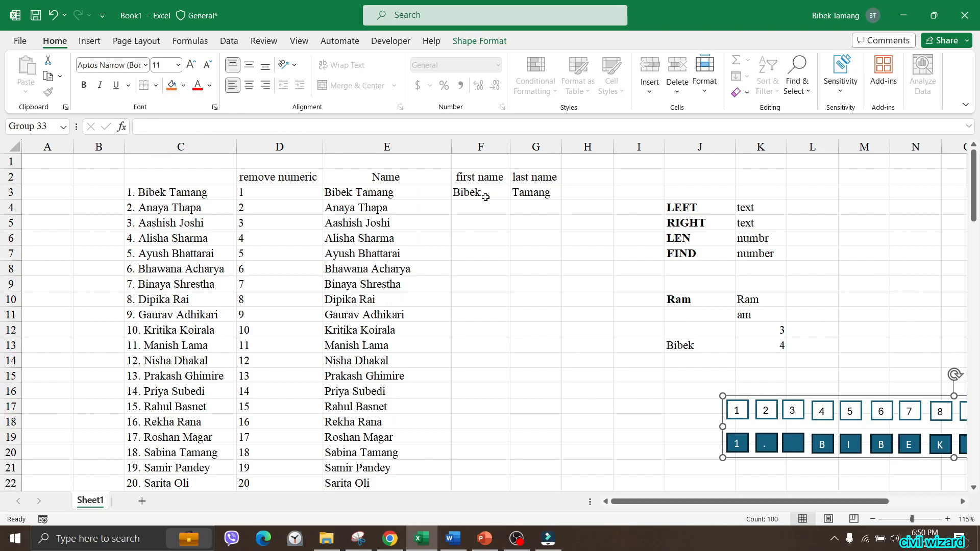
# Delete the sample first and last names from F3:G3.
pyautogui.moveTo(488, 198); pyautogui.dragTo(519, 200)
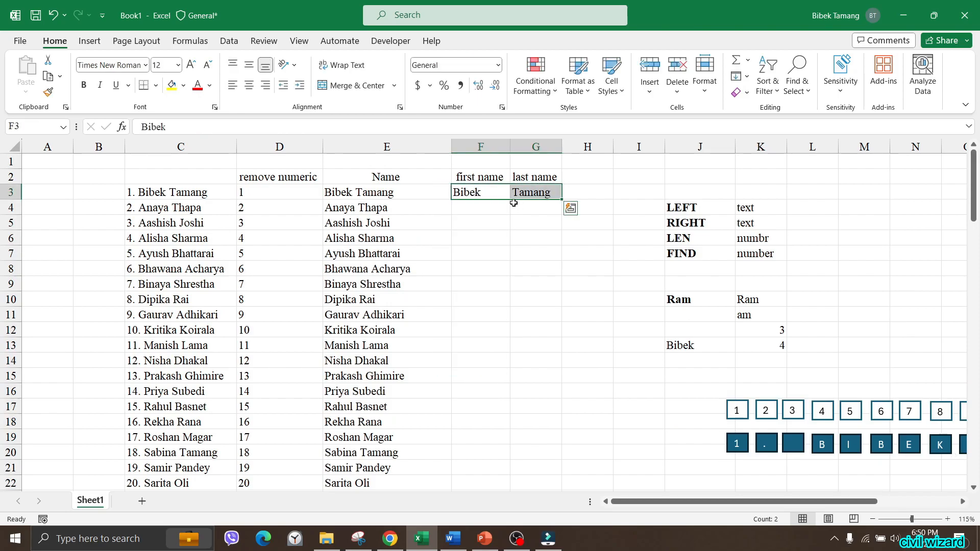
pyautogui.press('Delete')
pyautogui.click(492, 250)
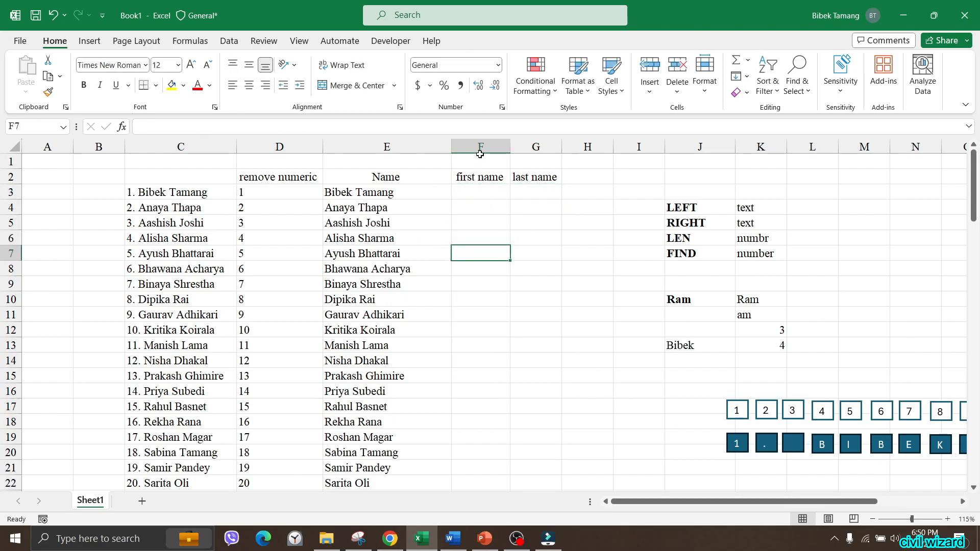
pyautogui.click(365, 235)
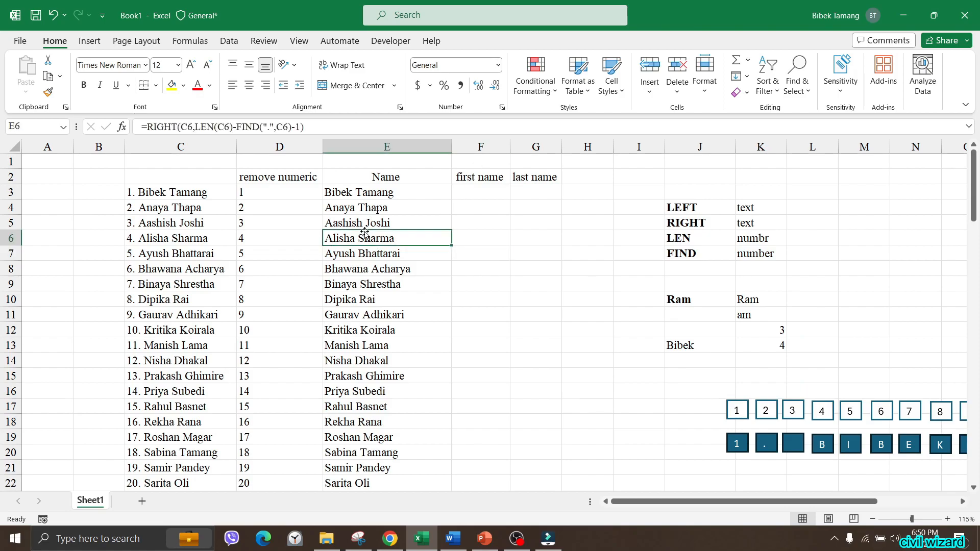
pyautogui.click(485, 236)
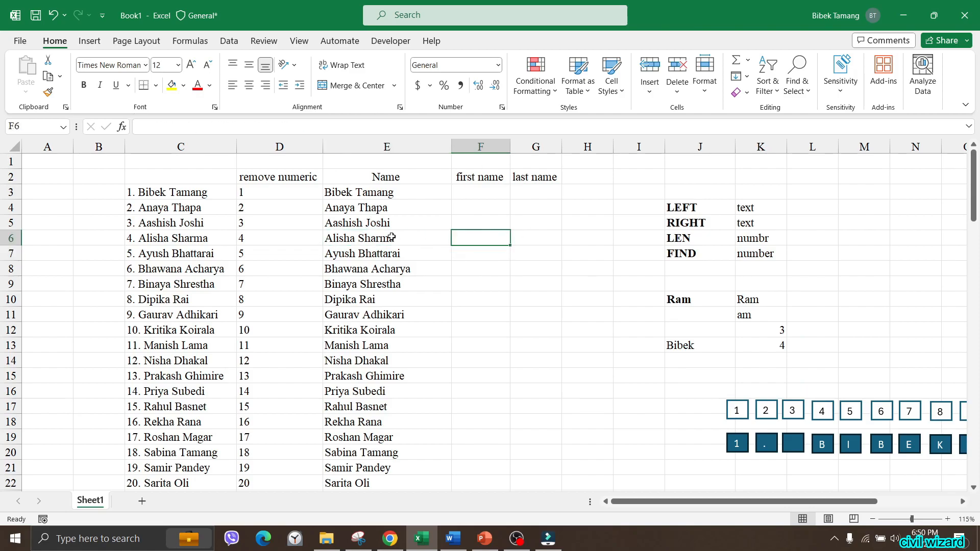
# Insert a new column before first name and copy the cleaned names from column E.
pyautogui.moveTo(480, 147)
pyautogui.mouseDown()
pyautogui.moveTo(549, 150)
pyautogui.moveTo(490, 147)
pyautogui.mouseUp()
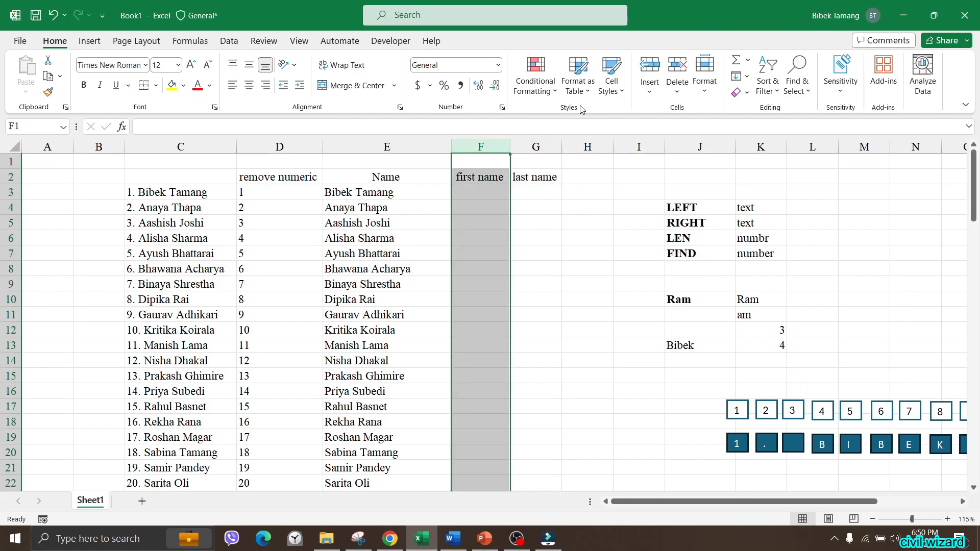
pyautogui.click(650, 68)
pyautogui.moveTo(438, 193); pyautogui.dragTo(395, 451)
pyautogui.hotkey('ctrl', 'c')
pyautogui.scroll(20, 484, 321)
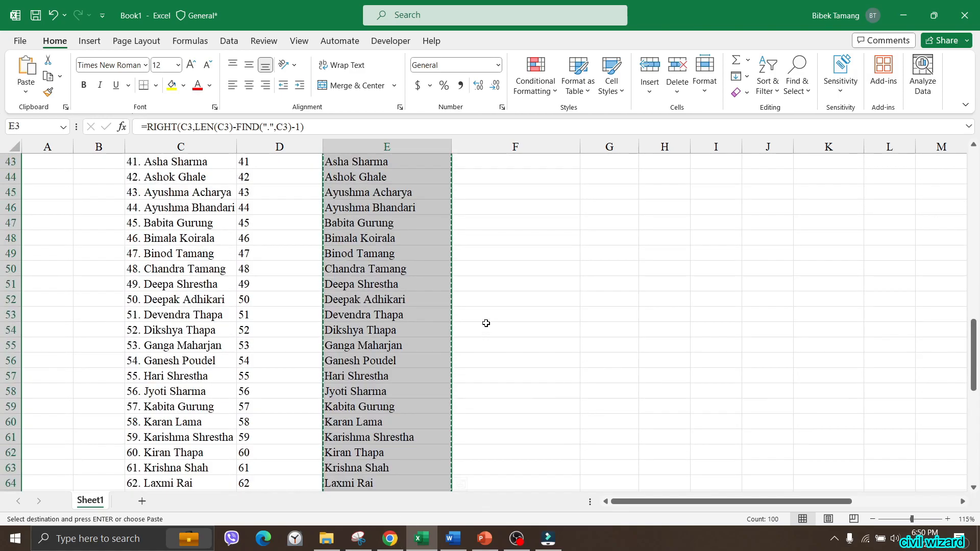
# Paste the copied names into F3 as plain values.
pyautogui.click(492, 196)
pyautogui.click(25, 92)
pyautogui.click(43, 192)
pyautogui.click(613, 223)
pyautogui.press('Escape')
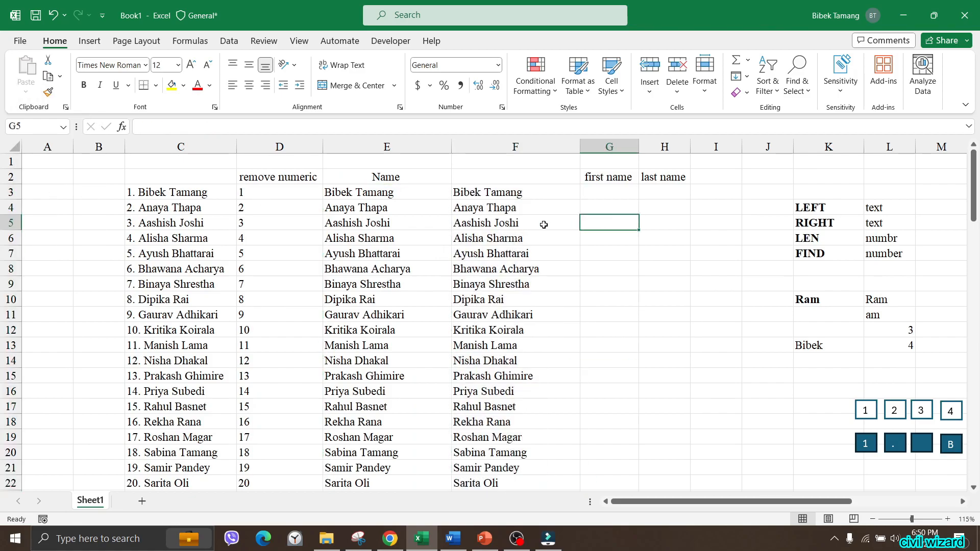
pyautogui.click(543, 225)
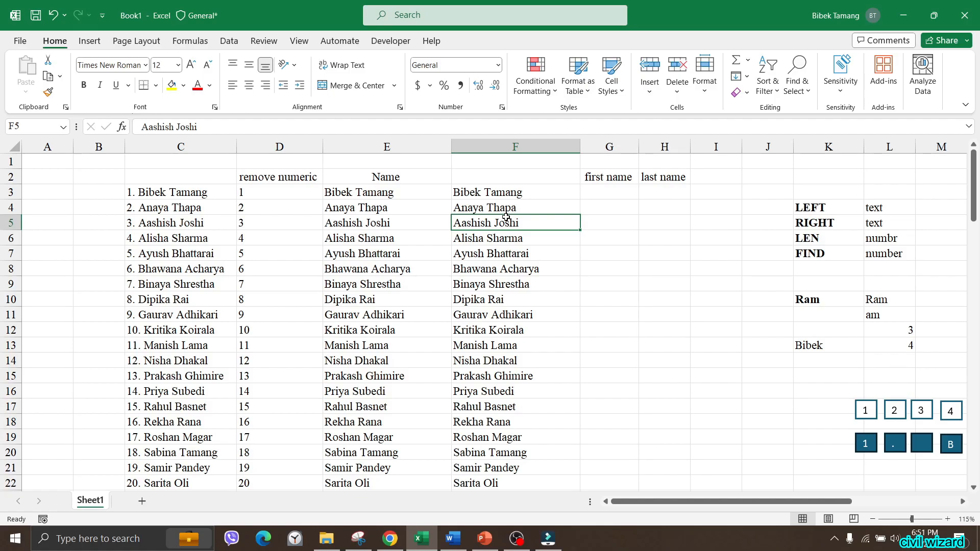
# Enter =LEFT(F3,FIND(" ",F3)) in G3 and fill it down to G102.
pyautogui.click(599, 192)
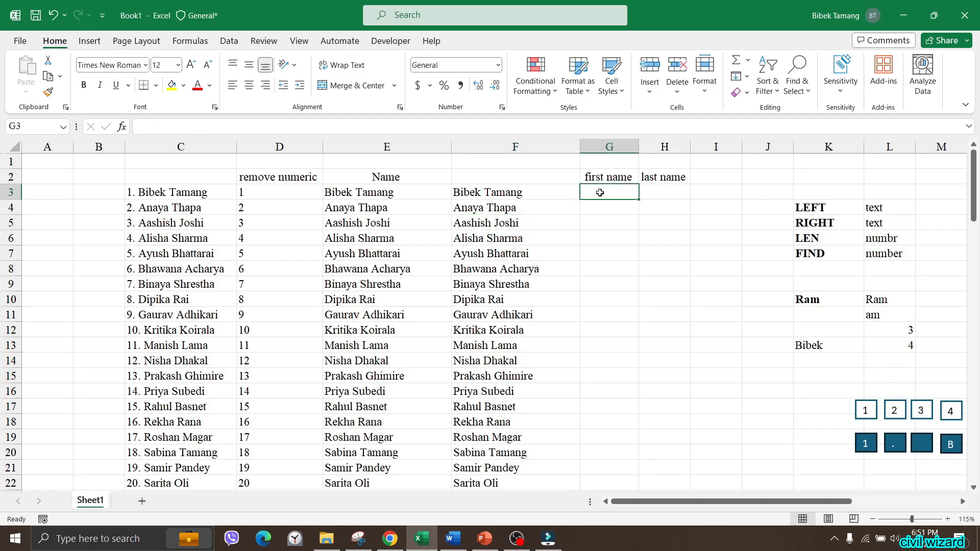
pyautogui.write('=left(')
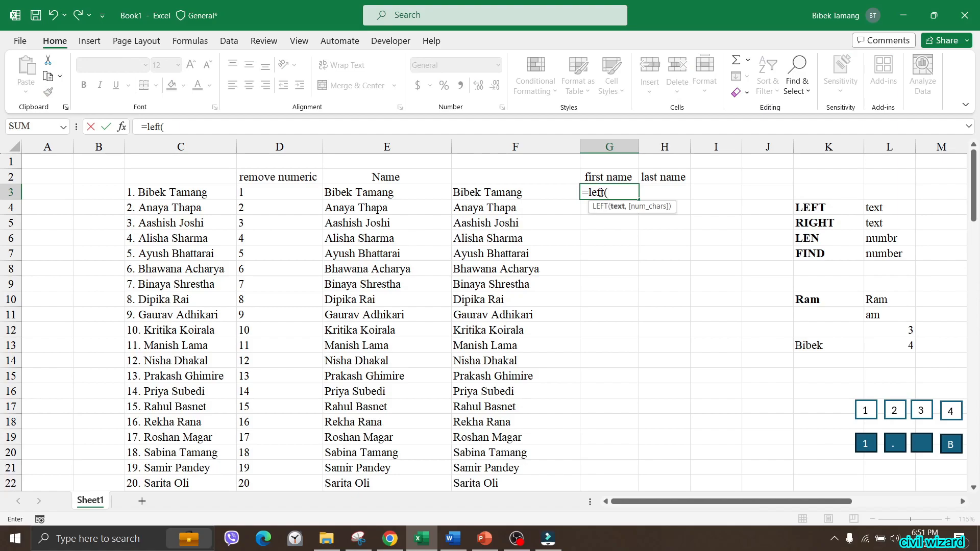
pyautogui.click(531, 196)
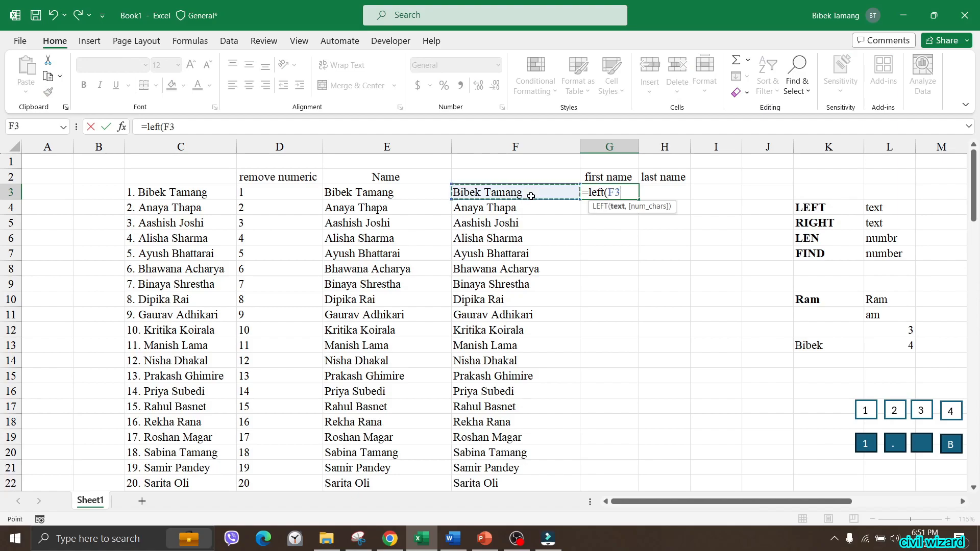
pyautogui.write(',find(')
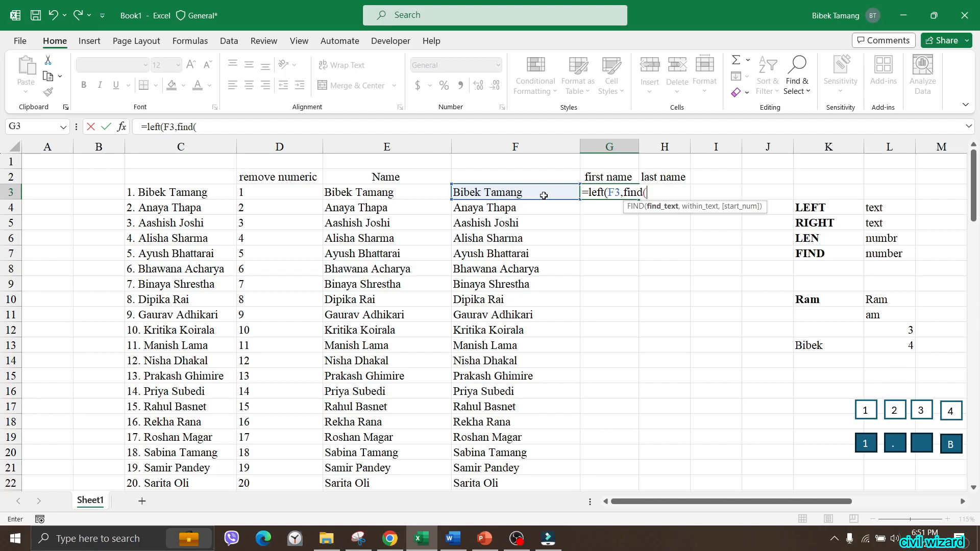
pyautogui.write('" ",')
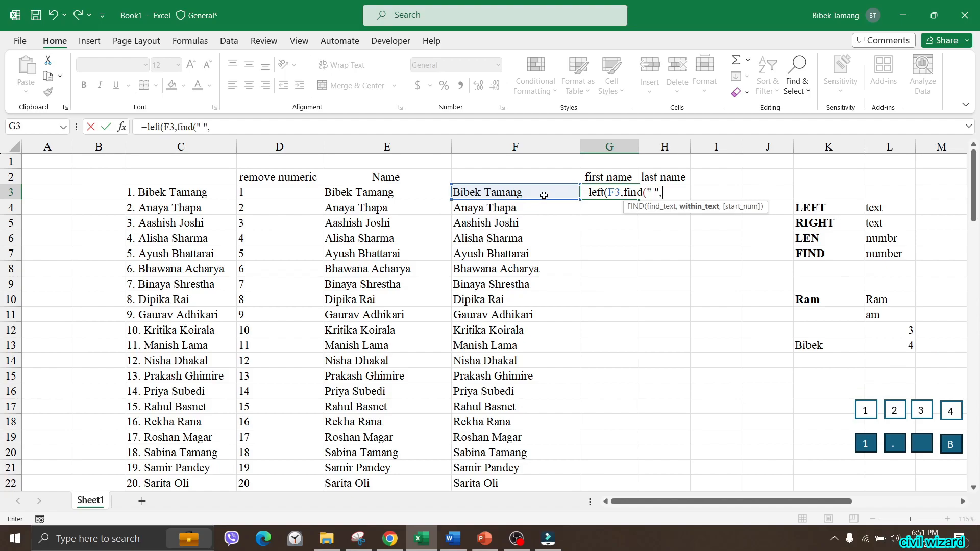
pyautogui.click(532, 195)
pyautogui.write('))')
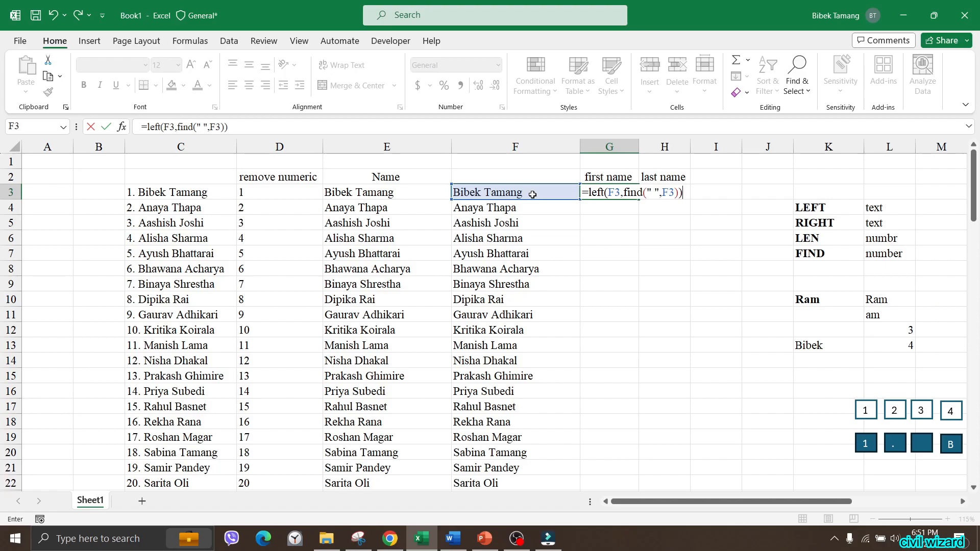
pyautogui.press('Return')
pyautogui.click(622, 191)
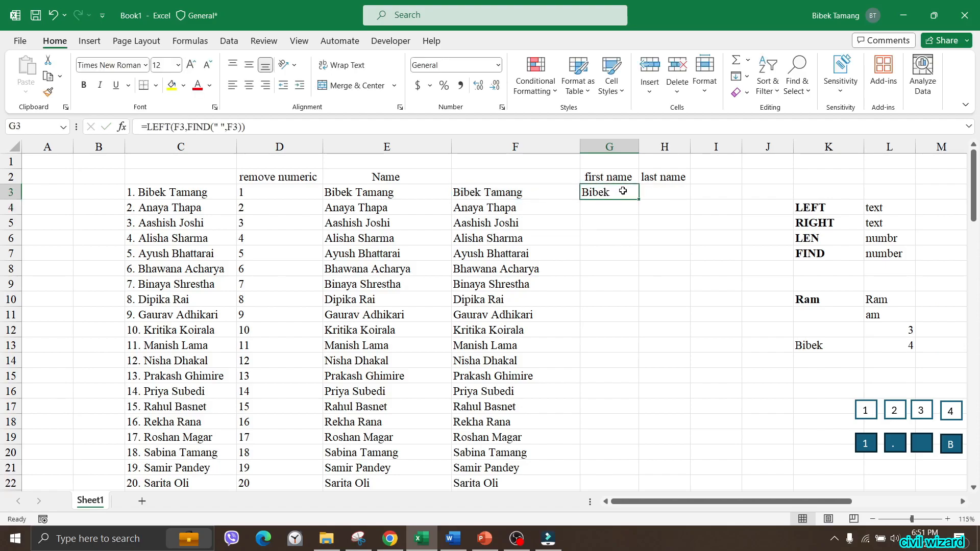
pyautogui.moveTo(638, 199); pyautogui.dragTo(657, 465)
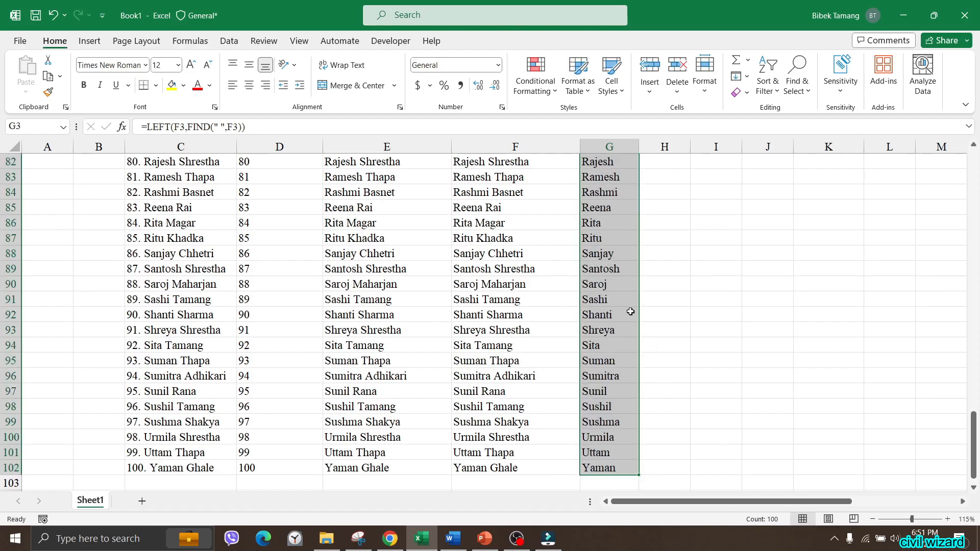
pyautogui.scroll(20, 630, 312)
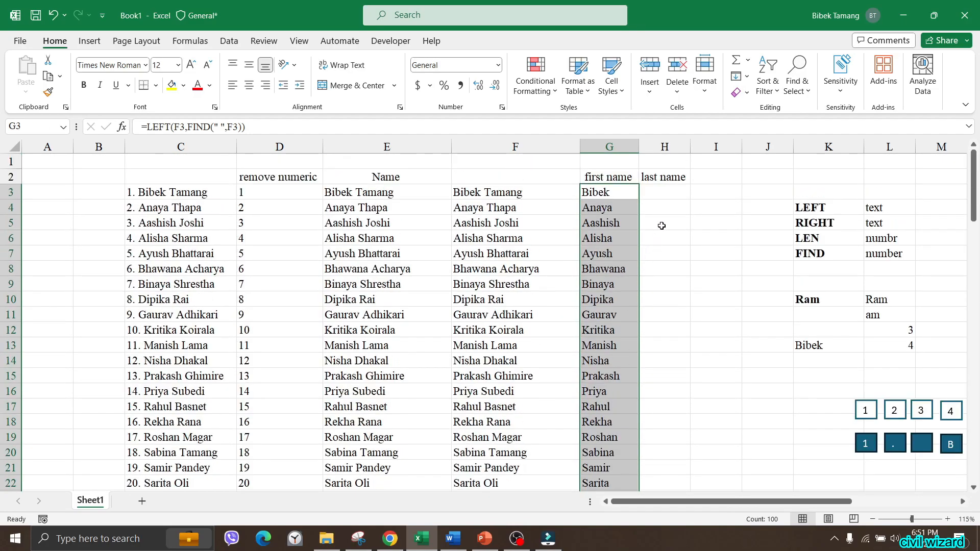
pyautogui.click(660, 194)
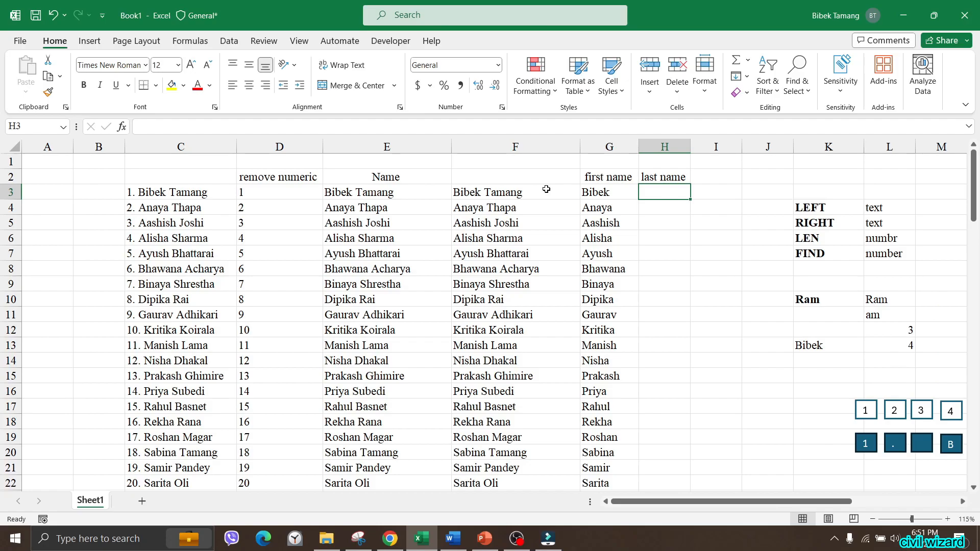
# Enter =RIGHT(F3,LEN(F3)-FIND(" ",F3)) in H3 to extract the surname.
pyautogui.write('=')
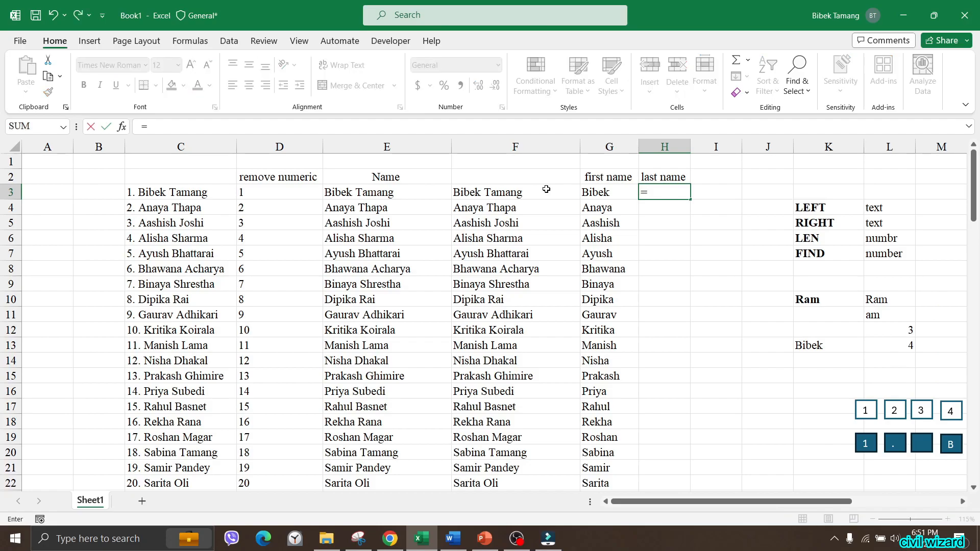
pyautogui.write('right(')
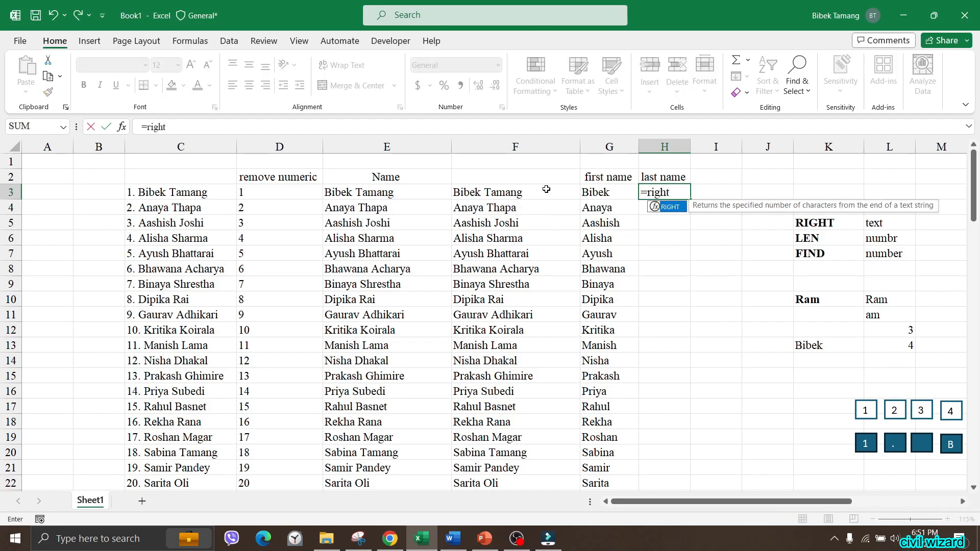
pyautogui.click(518, 191)
pyautogui.write(',')
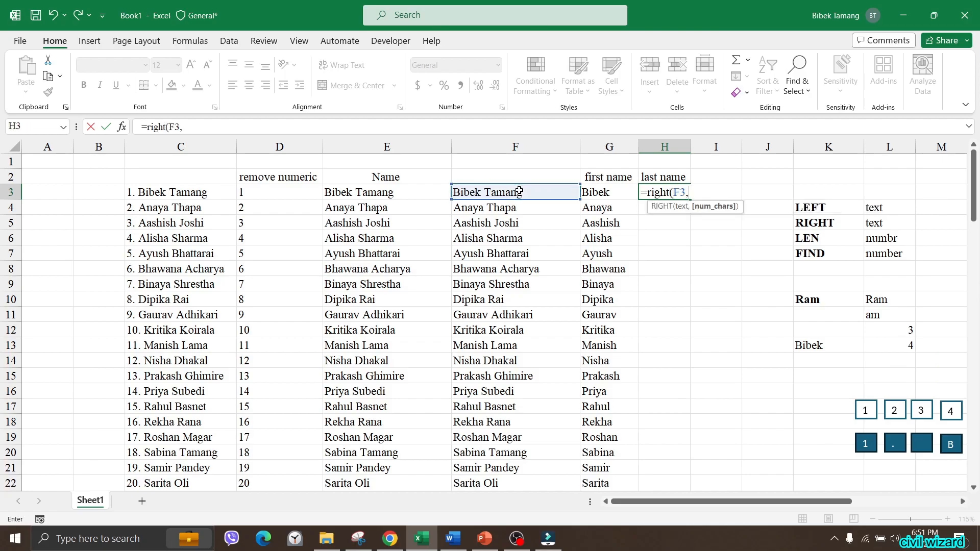
pyautogui.write('len(')
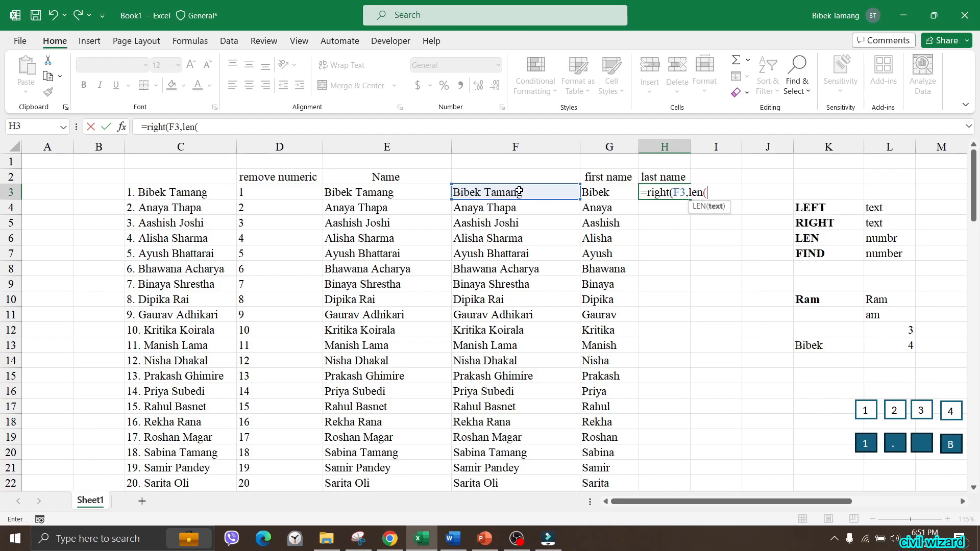
pyautogui.click(519, 191)
pyautogui.write(')-')
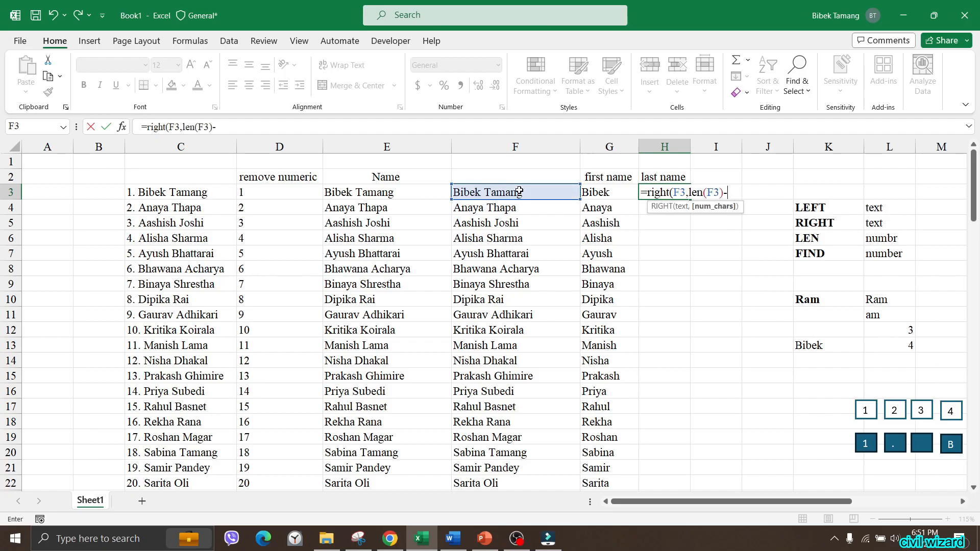
pyautogui.write('find(" ",')
pyautogui.click(519, 192)
pyautogui.write('))')
pyautogui.press('Return')
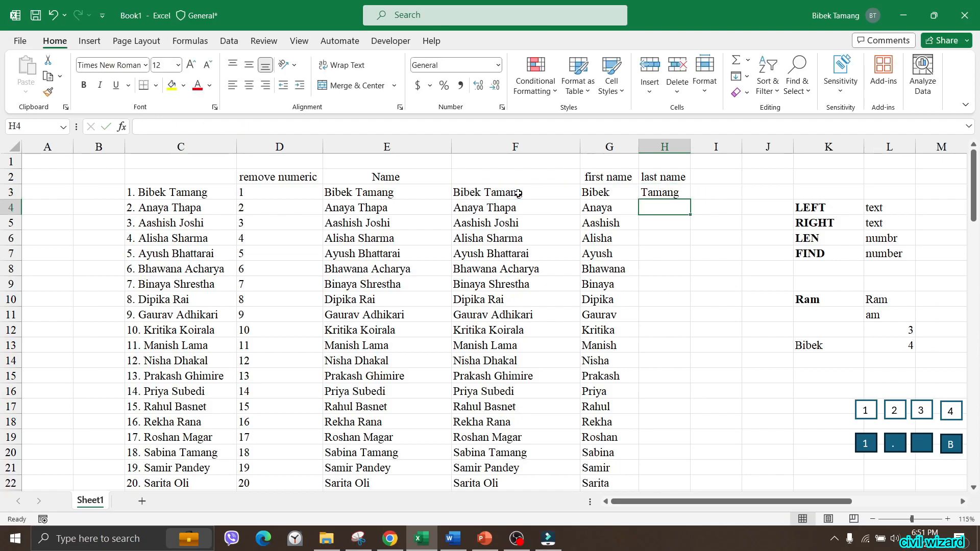
# Fill the surname formula down to H102 and review the original entries.
pyautogui.click(657, 193)
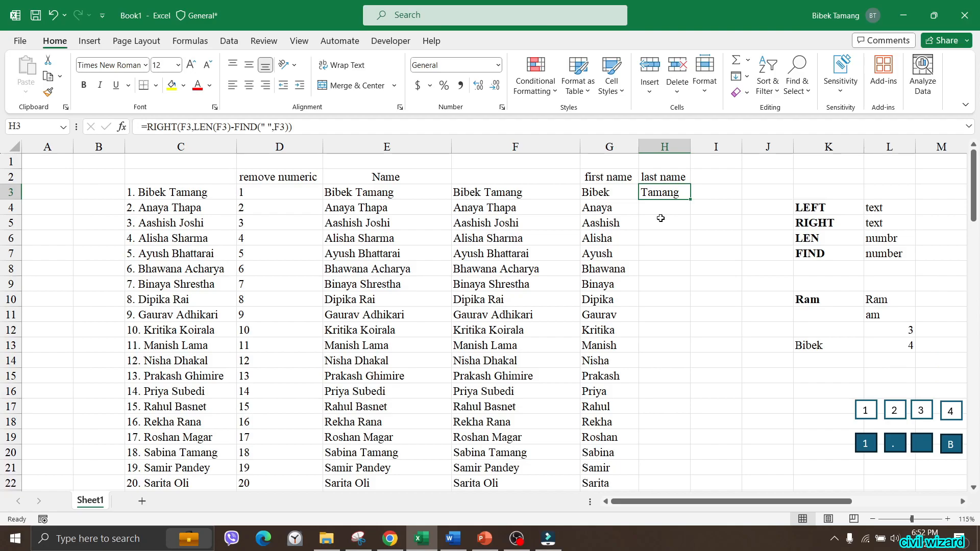
pyautogui.moveTo(690, 199); pyautogui.dragTo(695, 468)
pyautogui.scroll(20, 677, 233)
pyautogui.scroll(2, 676, 233)
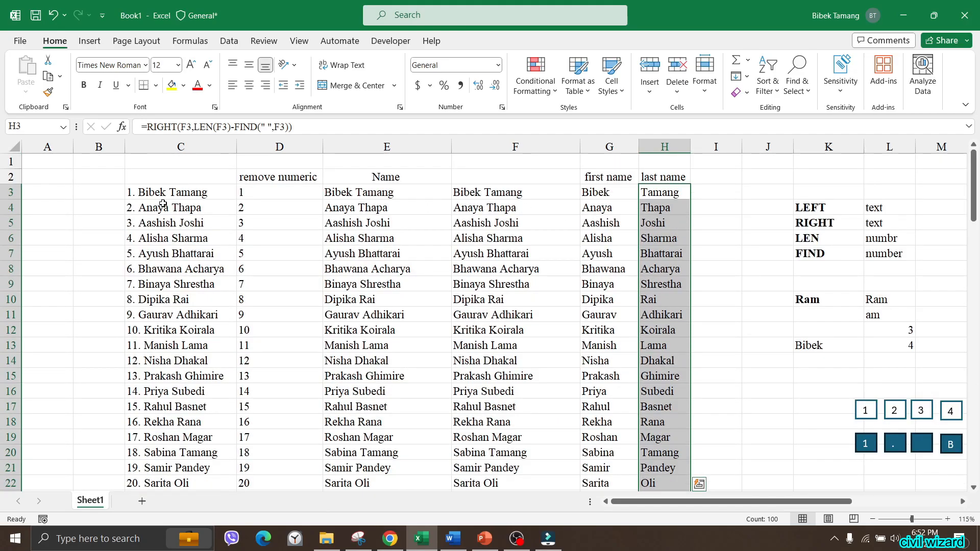
pyautogui.click(180, 199)
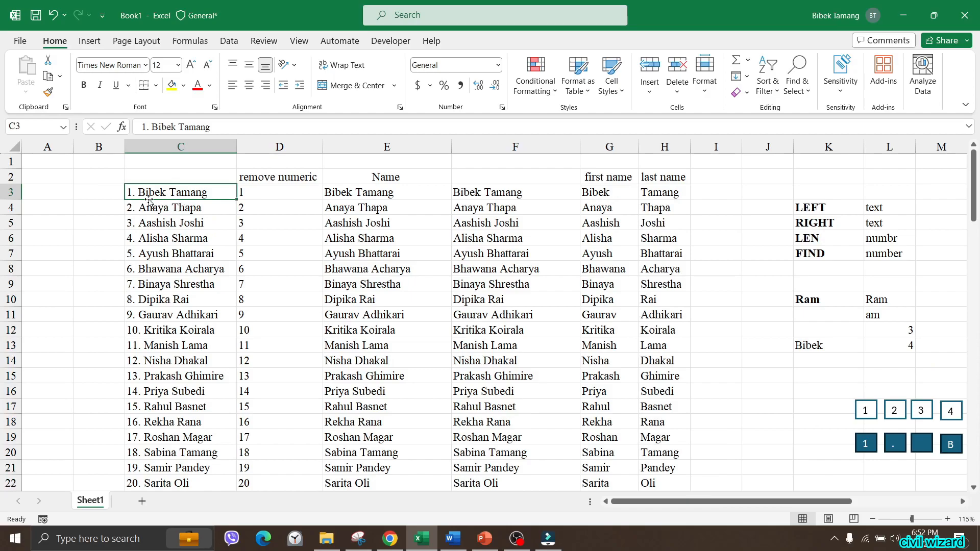